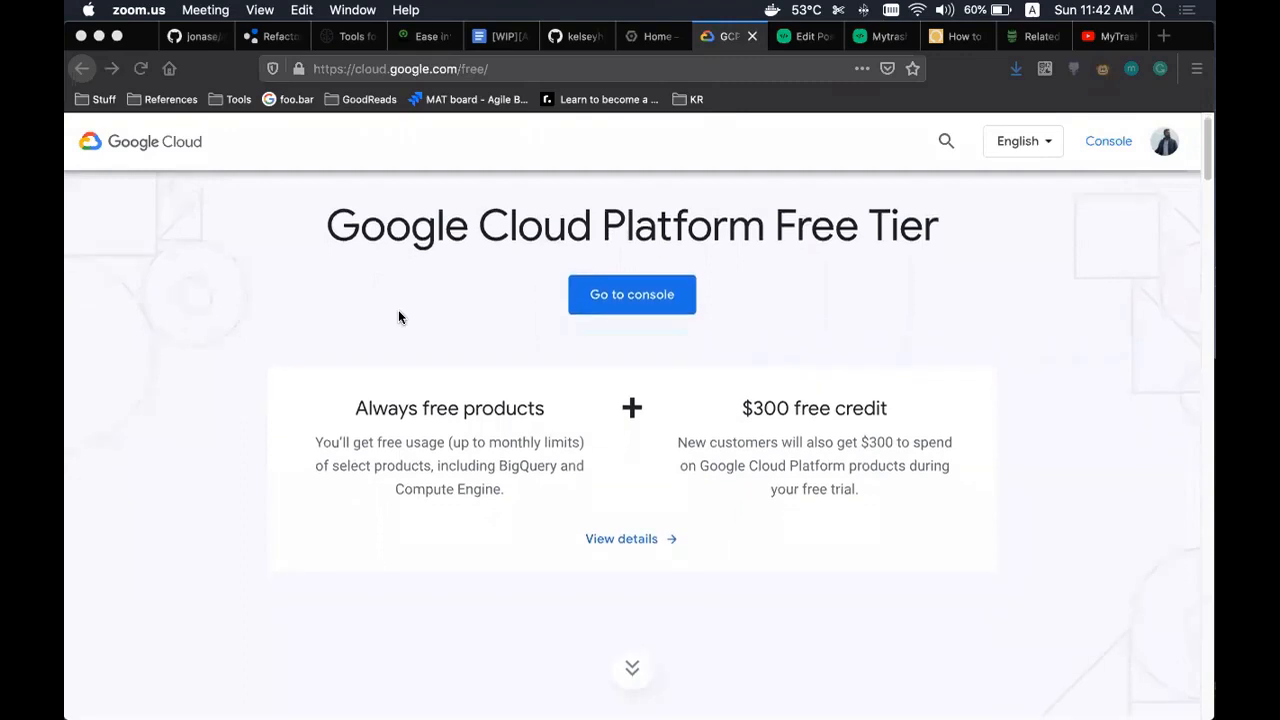
- Scroll through the Google Cloud Free Tier page and highlight its title
{"action": "scroll", "coordinate": [398, 317], "scroll_direction": "up", "scroll_amount": 3}
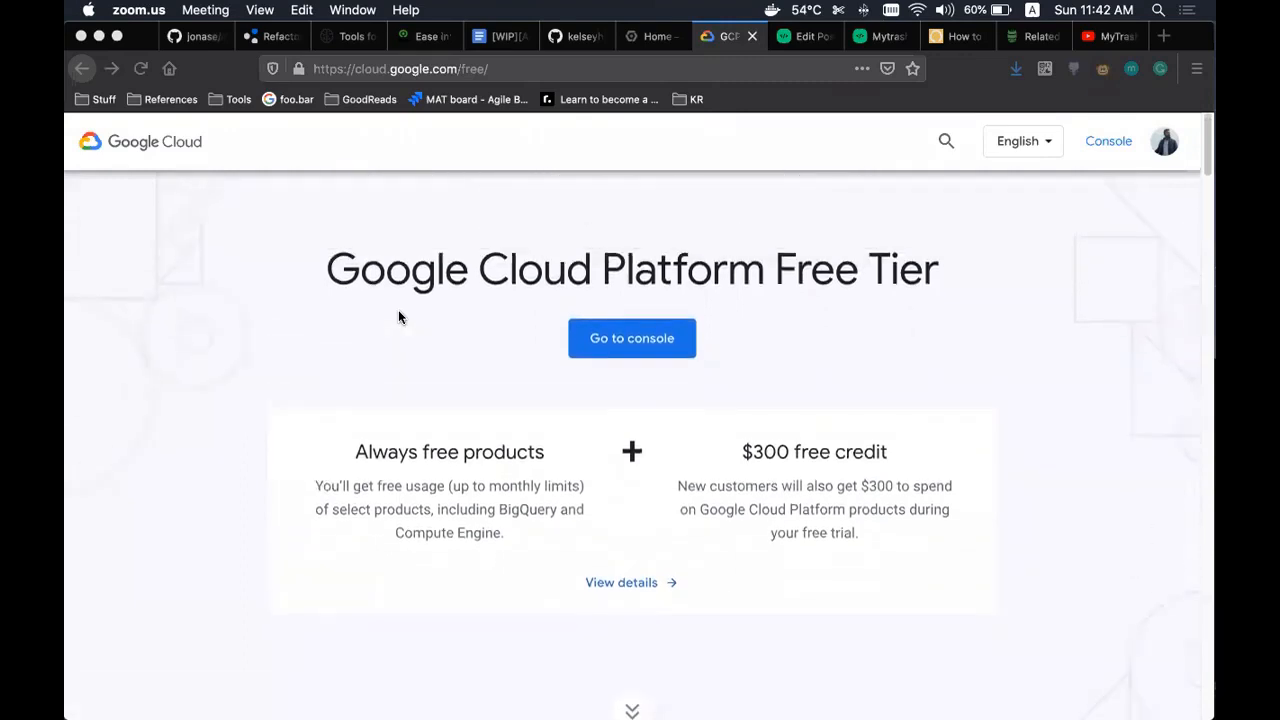
{"action": "scroll", "coordinate": [398, 317], "scroll_direction": "down", "scroll_amount": 5}
{"action": "scroll", "coordinate": [398, 317], "scroll_direction": "down", "scroll_amount": 5}
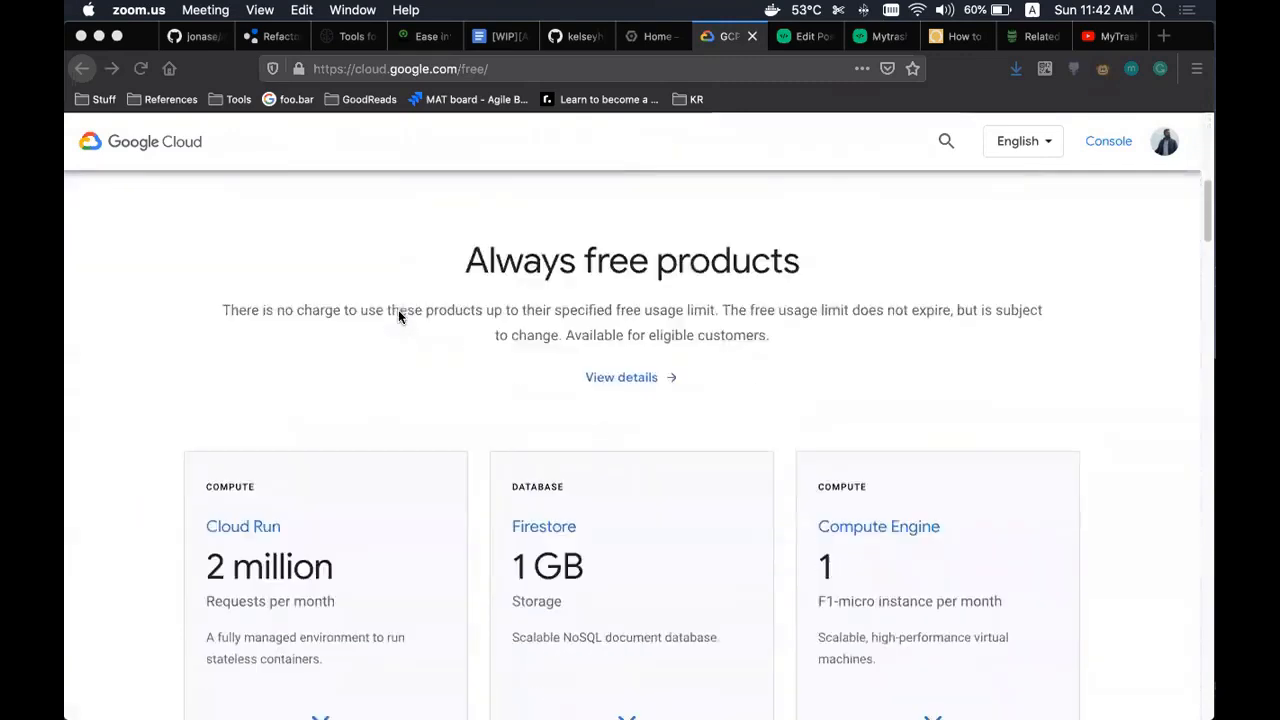
{"action": "scroll", "coordinate": [594, 312], "scroll_direction": "up", "scroll_amount": 10}
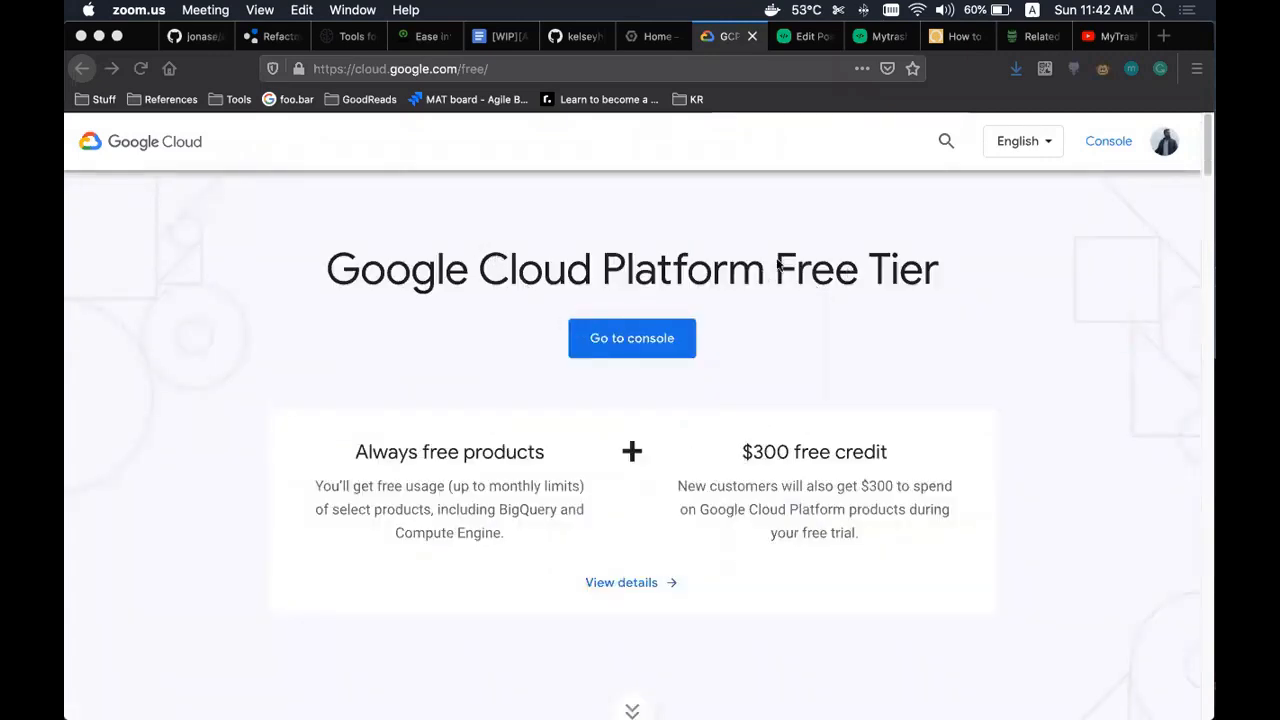
{"action": "left_click", "coordinate": [628, 268]}
{"action": "triple_click", "coordinate": [649, 262]}
{"action": "left_click", "coordinate": [811, 265]}
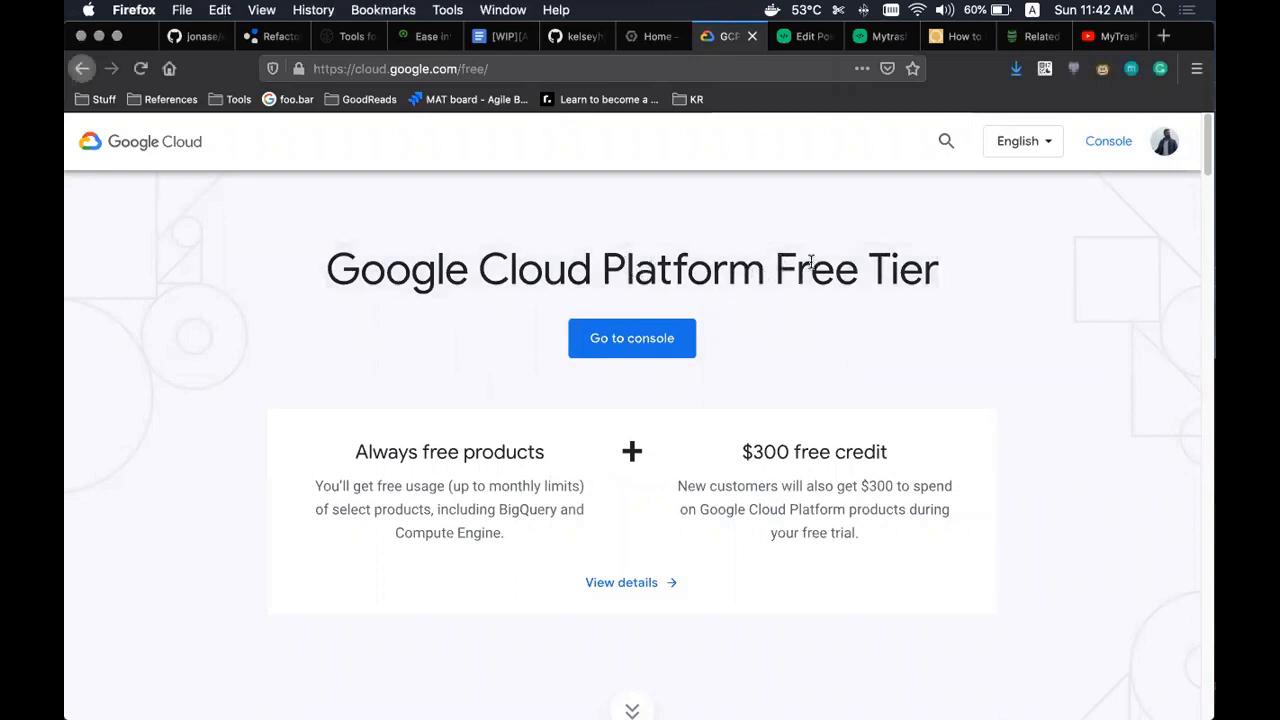
{"action": "scroll", "coordinate": [811, 265], "scroll_direction": "down", "scroll_amount": 5}
{"action": "scroll", "coordinate": [811, 327], "scroll_direction": "up", "scroll_amount": 5}
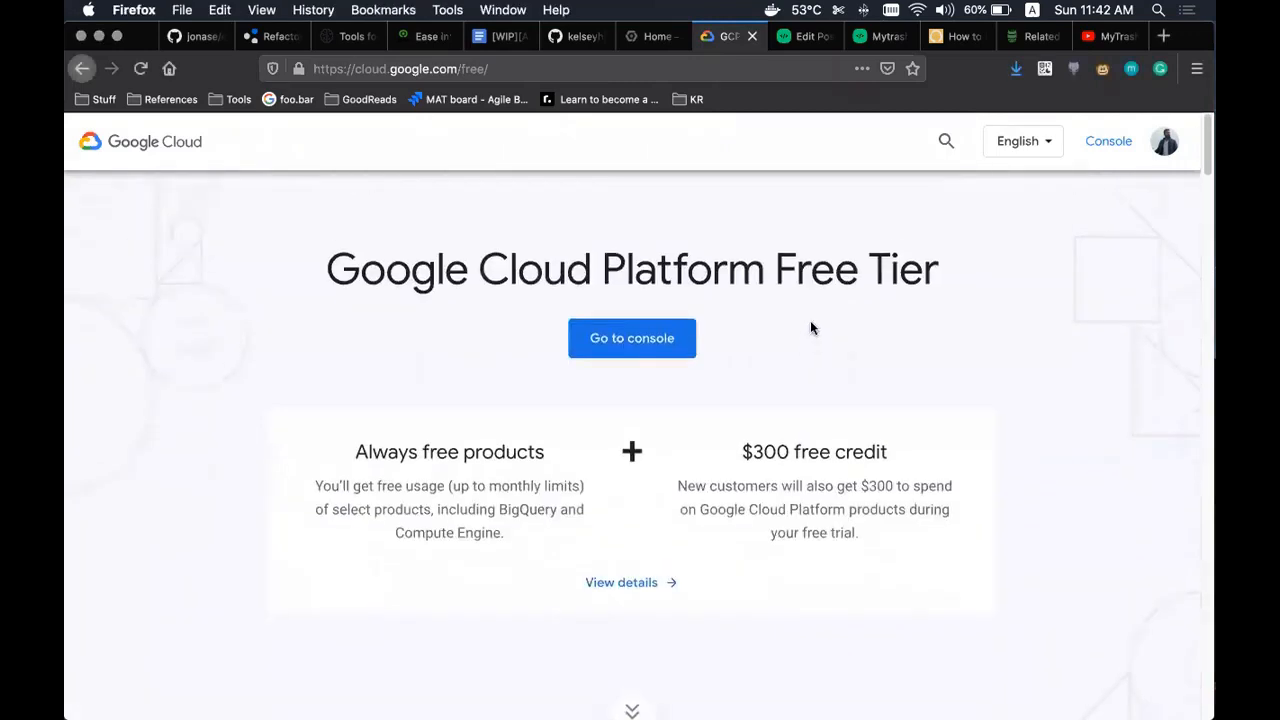
{"action": "triple_click", "coordinate": [669, 252]}
{"action": "left_click", "coordinate": [880, 275]}
- Highlight the always-free products paragraph on the Free Tier page
{"action": "scroll", "coordinate": [880, 275], "scroll_direction": "down", "scroll_amount": 4}
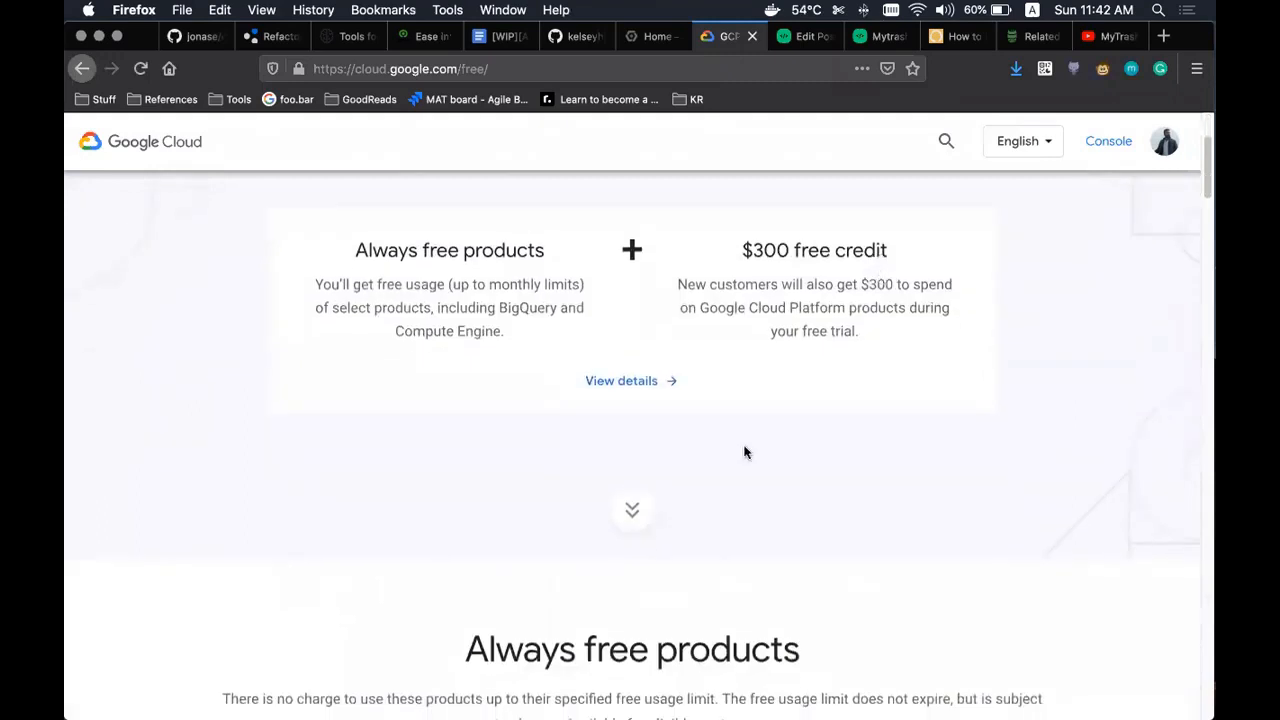
{"action": "left_click_drag", "start_coordinate": [384, 285], "coordinate": [450, 320]}
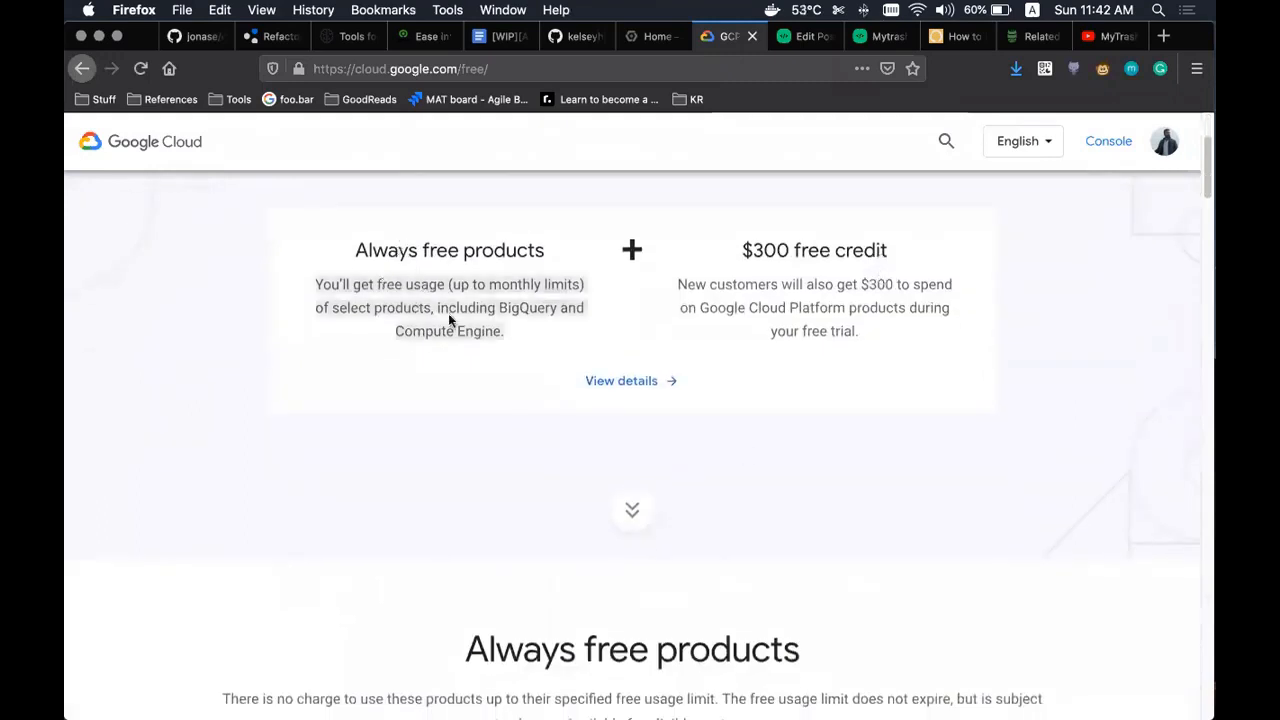
{"action": "triple_click", "coordinate": [440, 320]}
{"action": "left_click", "coordinate": [444, 313]}
{"action": "scroll", "coordinate": [794, 360], "scroll_direction": "down", "scroll_amount": 7}
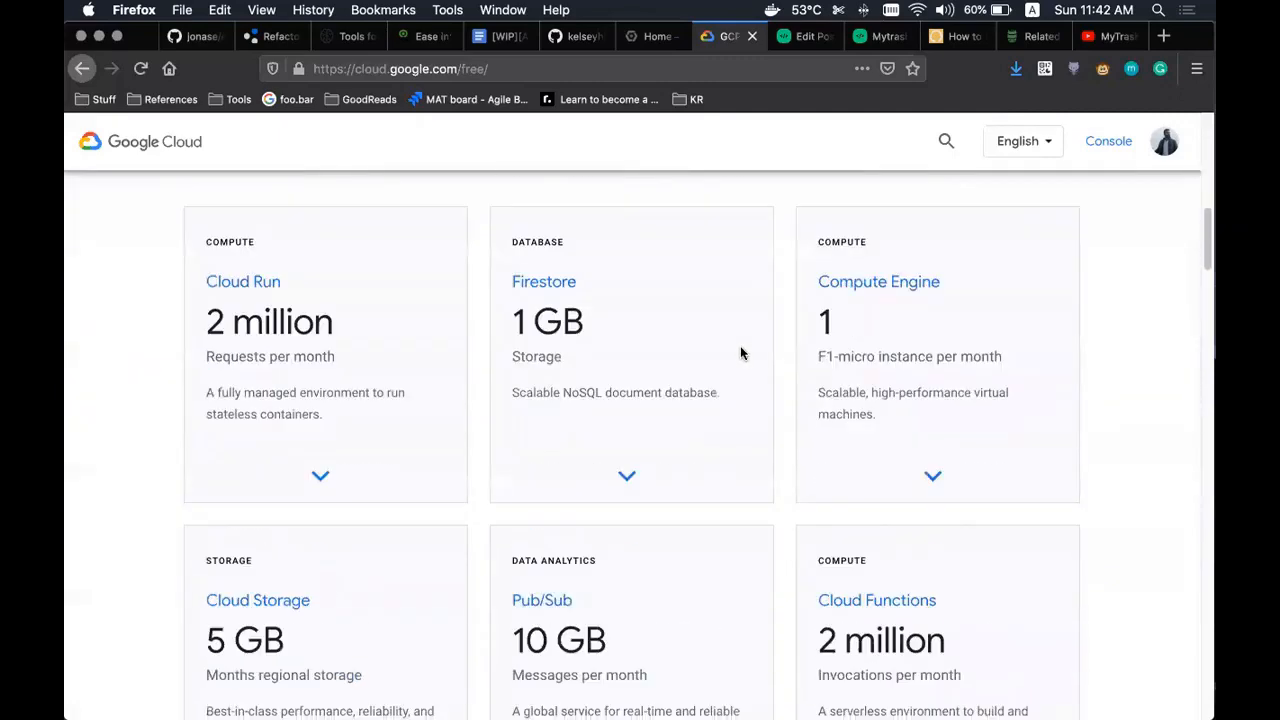
{"action": "scroll", "coordinate": [775, 349], "scroll_direction": "down", "scroll_amount": 4}
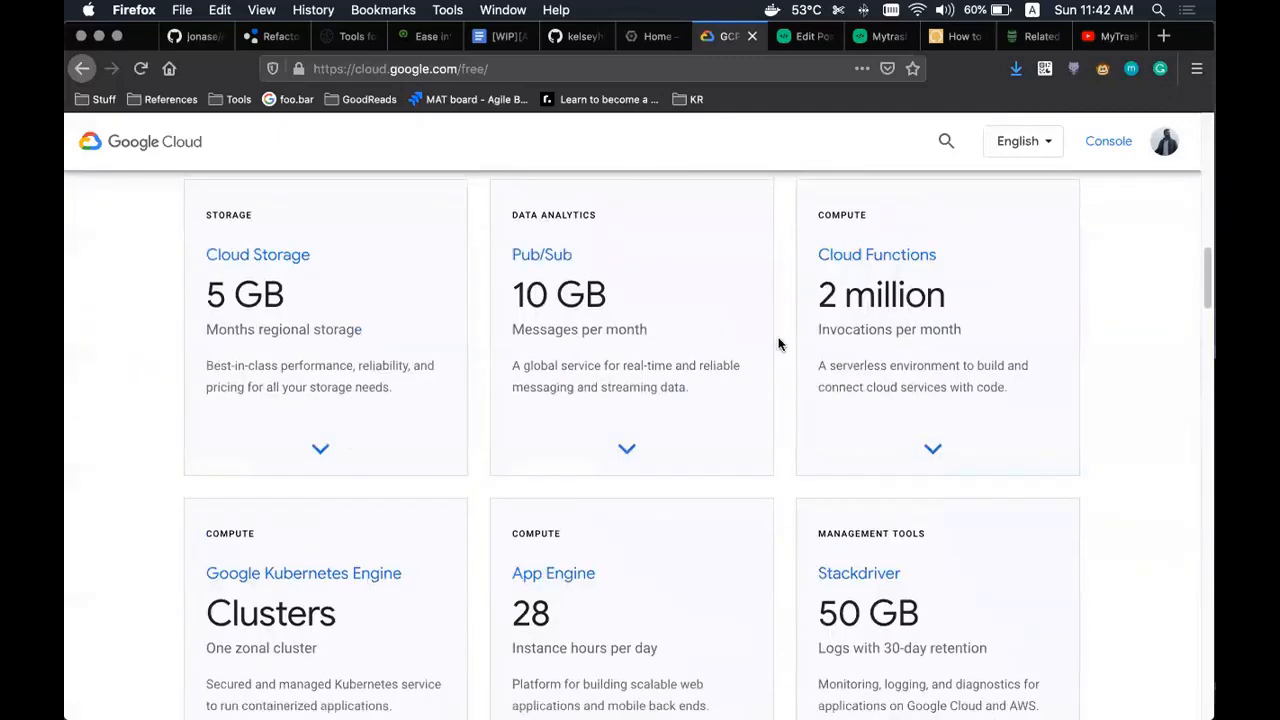
{"action": "scroll", "coordinate": [786, 327], "scroll_direction": "up", "scroll_amount": 5}
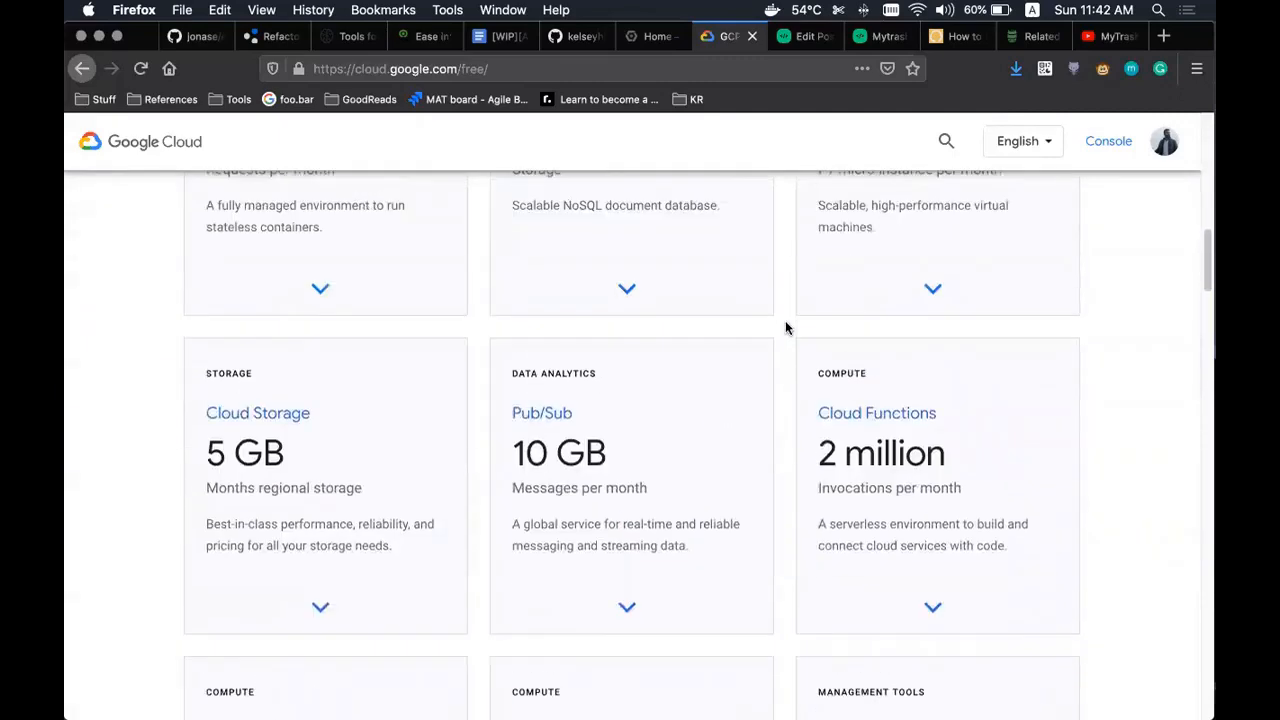
- Expand Compute Engine free-tier details, highlighting the f1-micro, 30 GB-months HDD and 5 GB-months snapshot allowances
{"action": "left_click", "coordinate": [933, 548]}
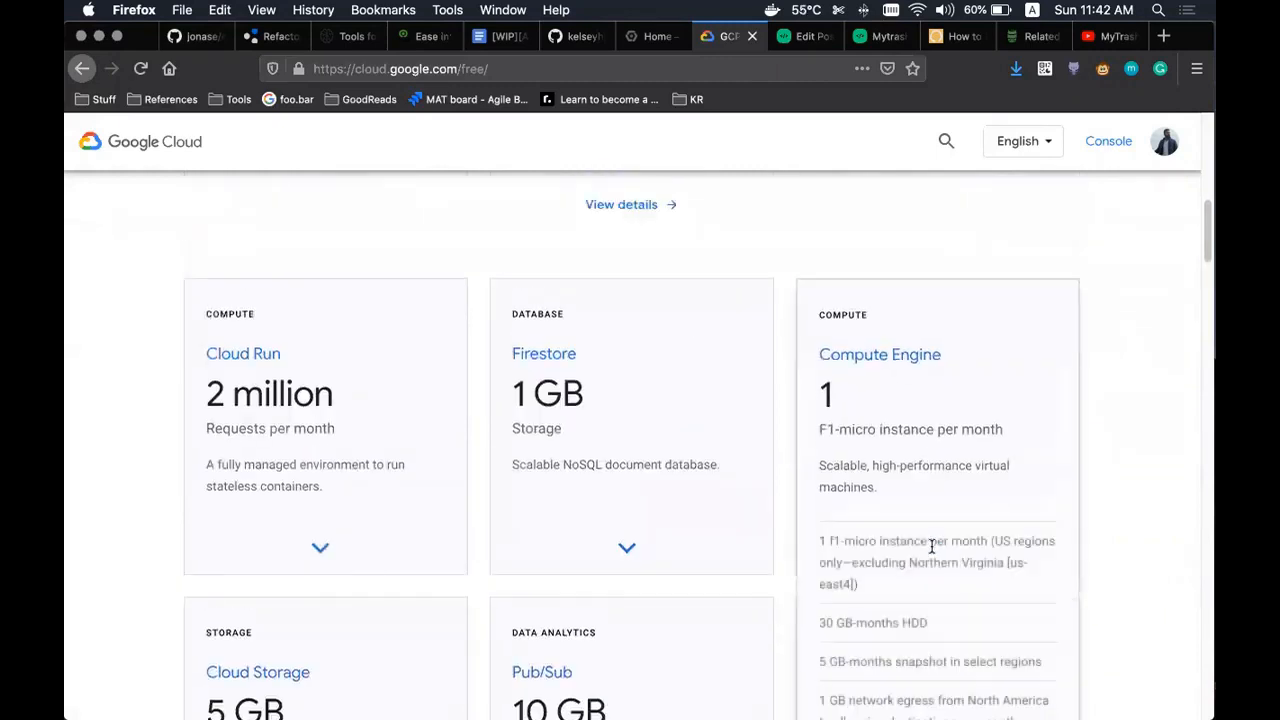
{"action": "scroll", "coordinate": [882, 408], "scroll_direction": "down", "scroll_amount": 2}
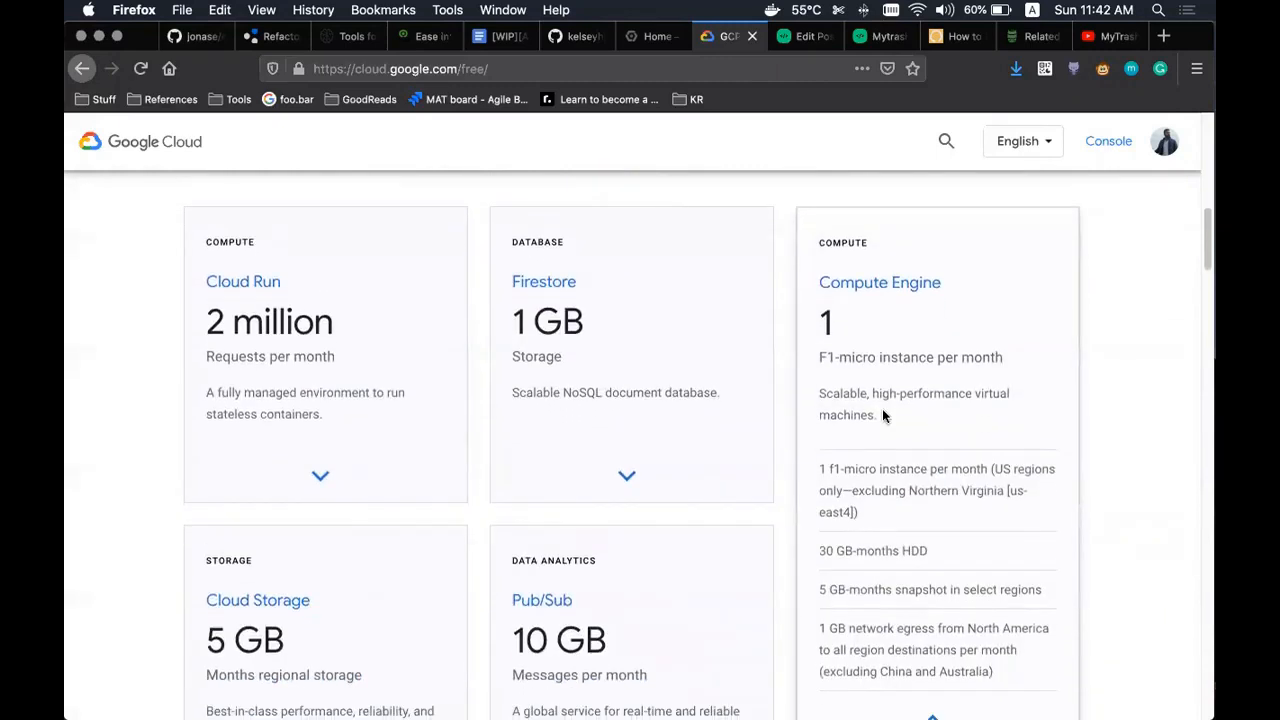
{"action": "scroll", "coordinate": [882, 410], "scroll_direction": "down", "scroll_amount": 1}
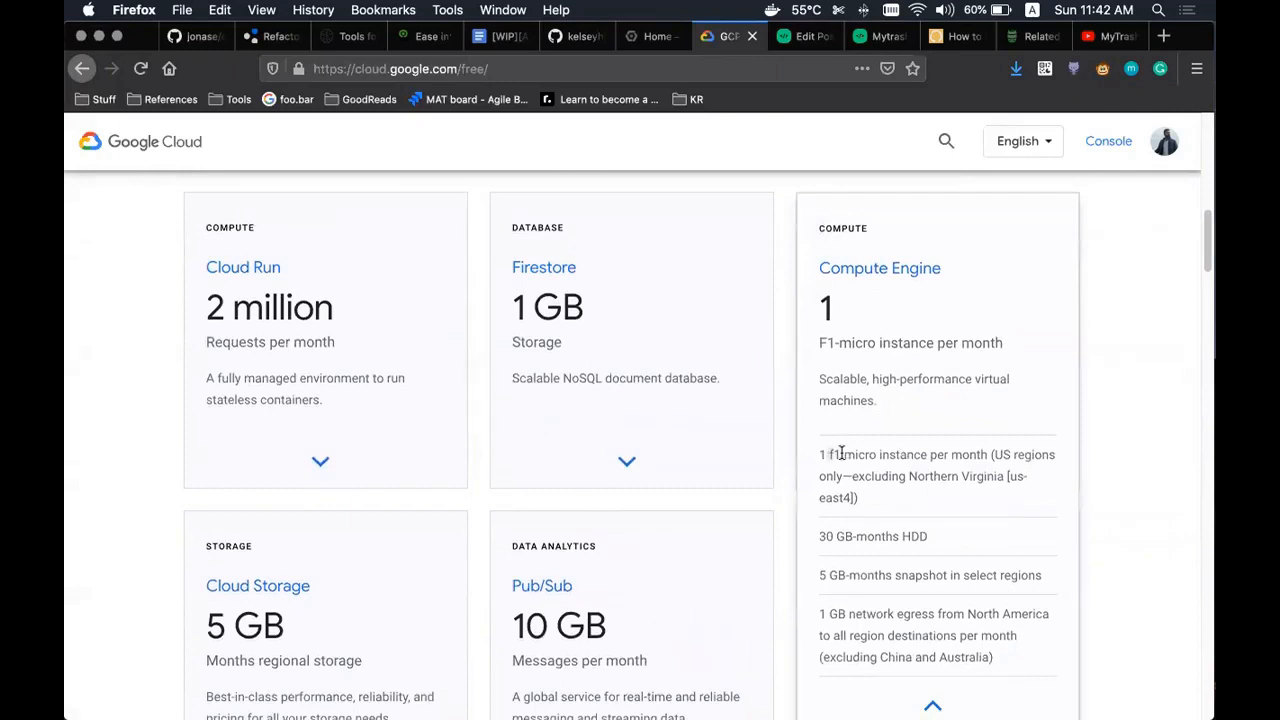
{"action": "left_click_drag", "start_coordinate": [841, 453], "coordinate": [922, 452]}
{"action": "left_click", "coordinate": [928, 449]}
{"action": "scroll", "coordinate": [856, 428], "scroll_direction": "down", "scroll_amount": 2}
{"action": "left_click_drag", "start_coordinate": [828, 435], "coordinate": [897, 435]}
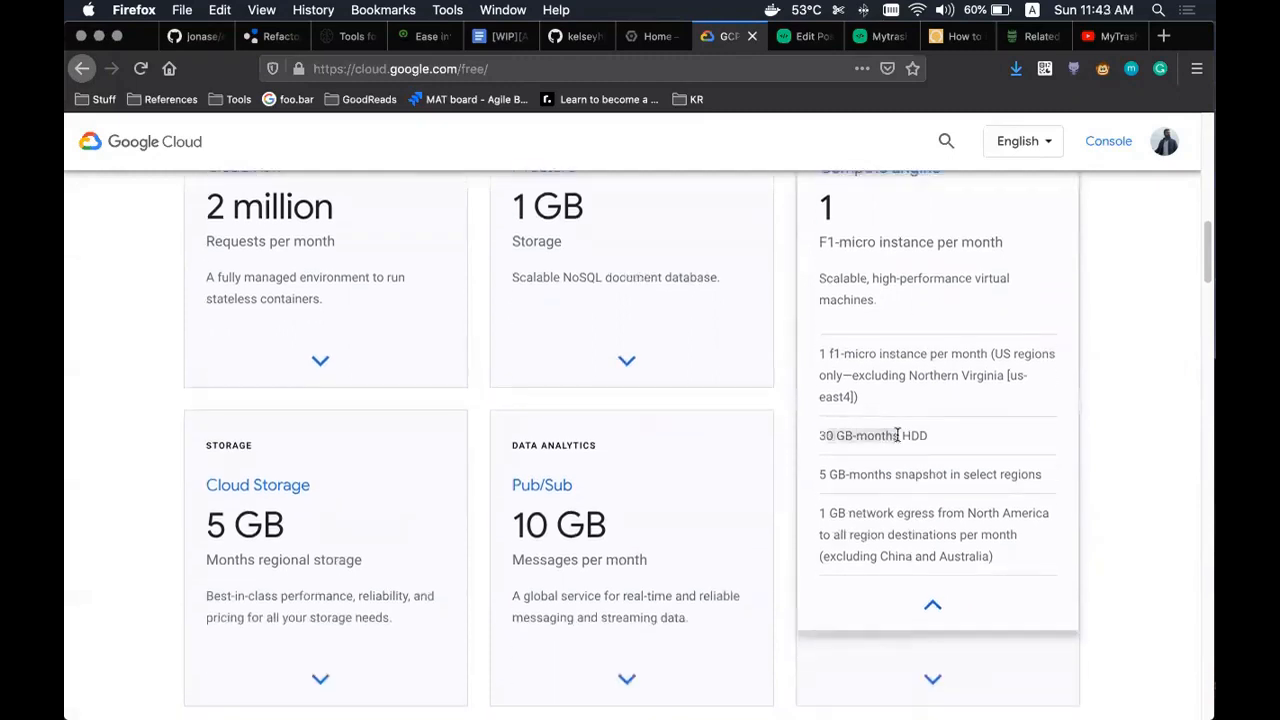
{"action": "left_click", "coordinate": [825, 480]}
{"action": "triple_click", "coordinate": [827, 479]}
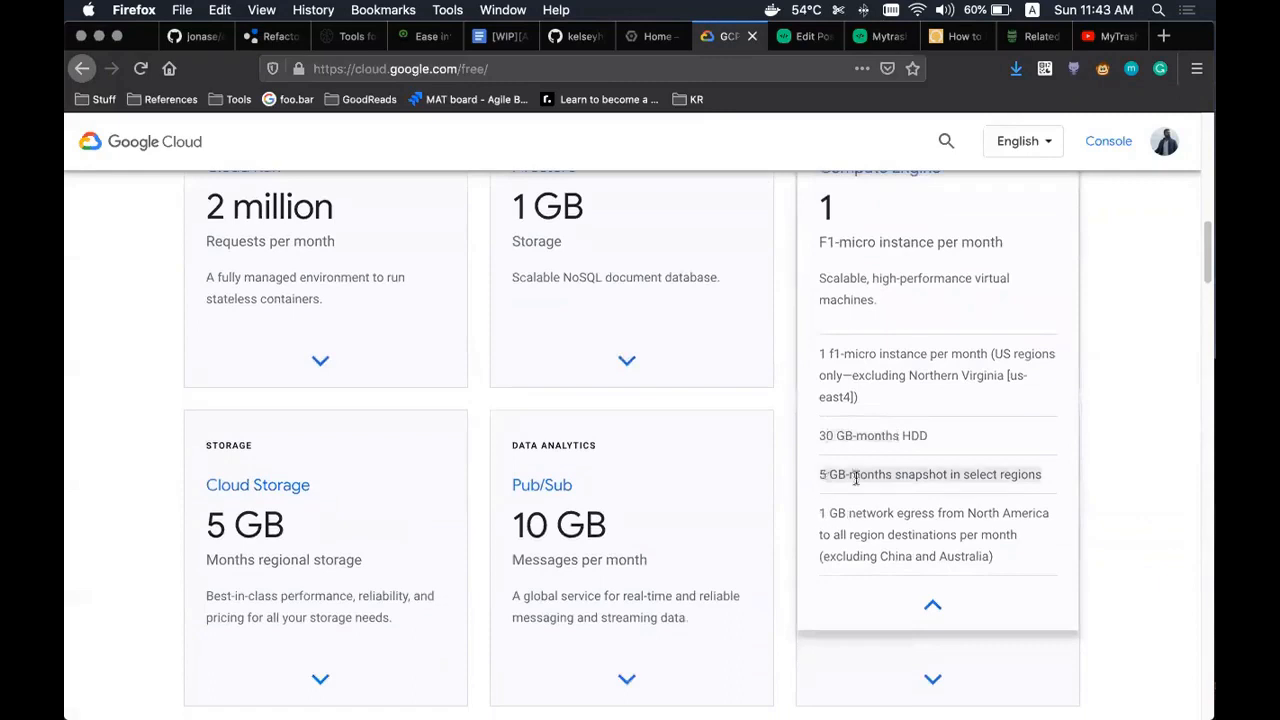
{"action": "triple_click", "coordinate": [878, 478]}
{"action": "left_click", "coordinate": [917, 478]}
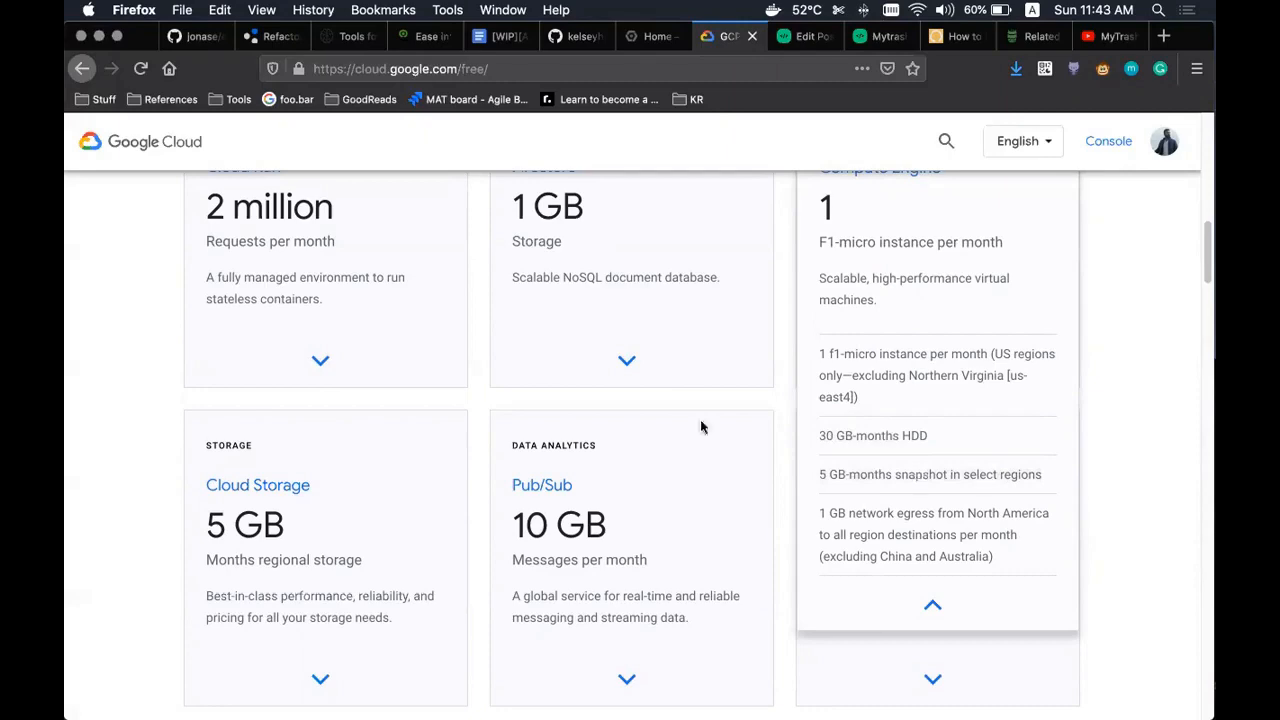
- Return to the top of the page and go to the Cloud console dashboard
{"action": "scroll", "coordinate": [540, 364], "scroll_direction": "up", "scroll_amount": 3}
{"action": "scroll", "coordinate": [874, 360], "scroll_direction": "up", "scroll_amount": 3}
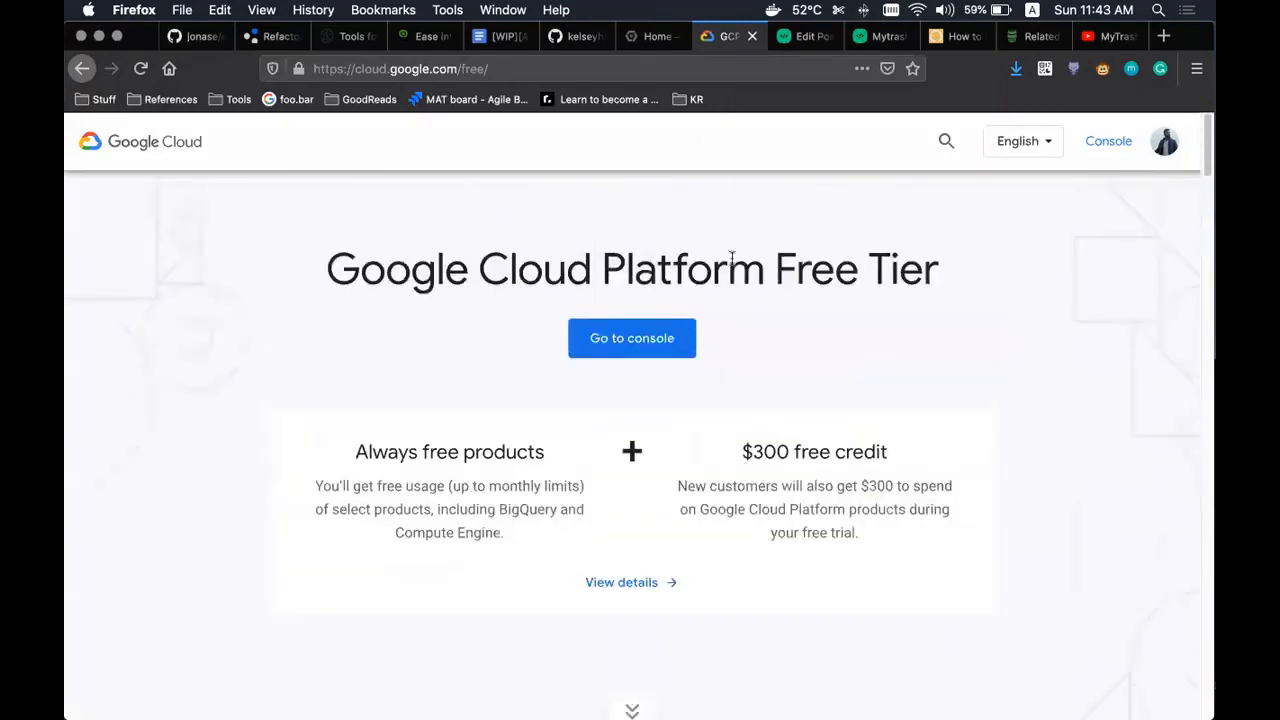
{"action": "left_click", "coordinate": [658, 36]}
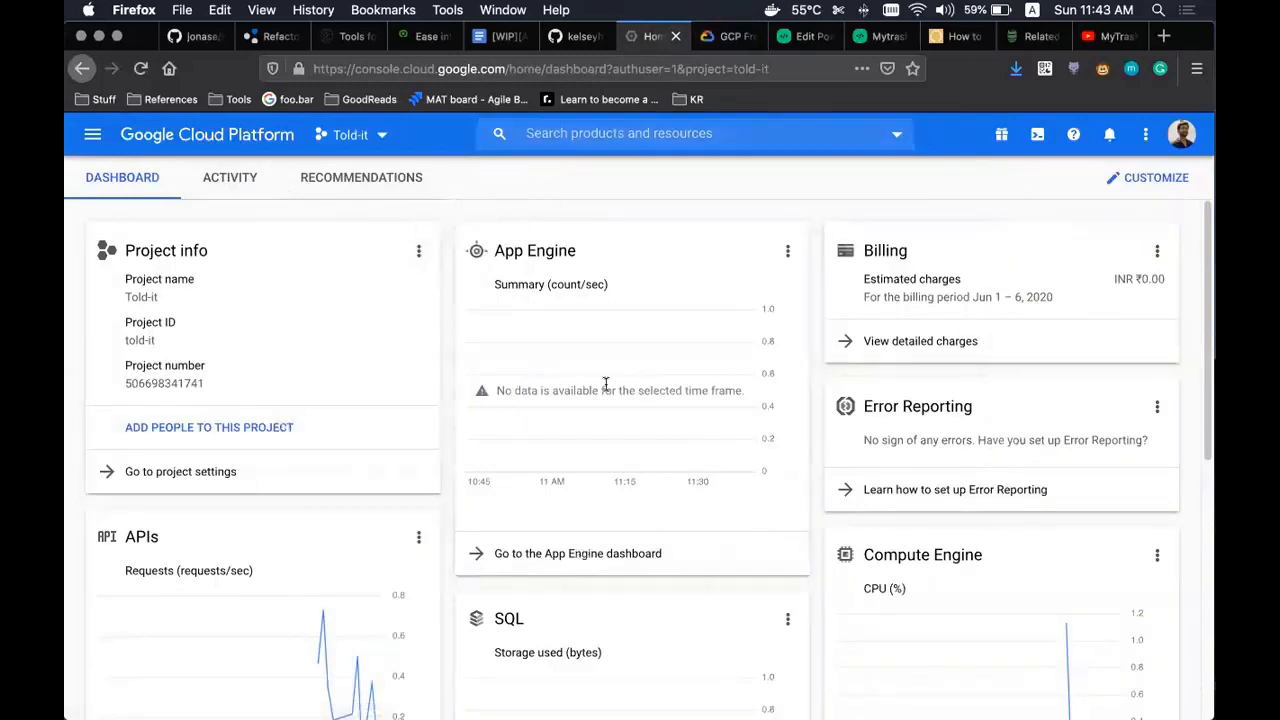
- Check the Told-it project picker without changing projects, then bring up the navigation menu
{"action": "left_click", "coordinate": [347, 134]}
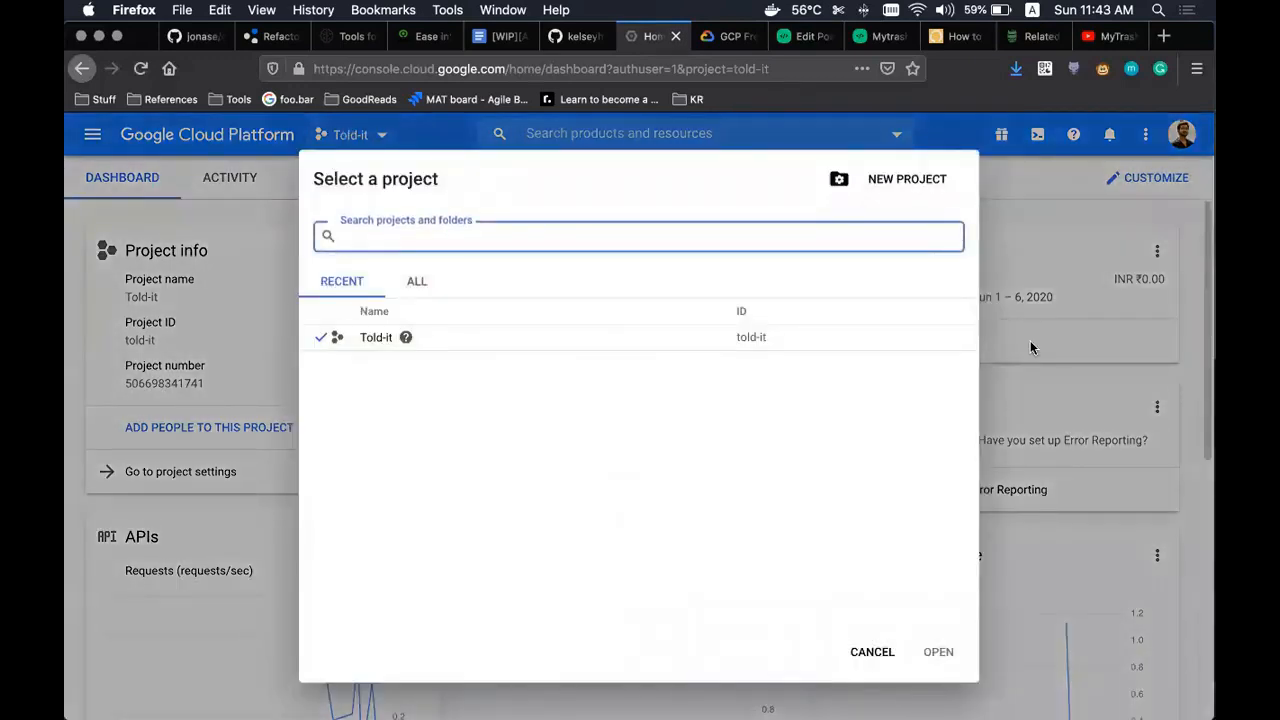
{"action": "left_click", "coordinate": [1030, 343]}
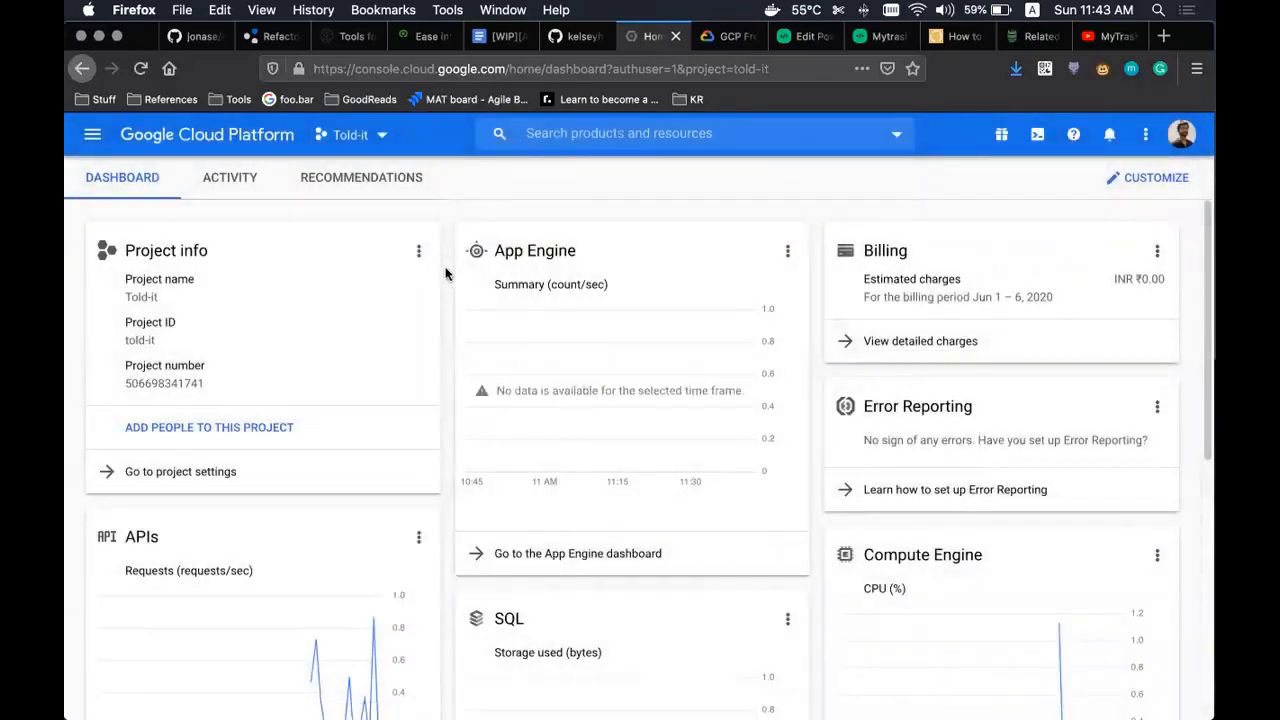
{"action": "left_click", "coordinate": [89, 142]}
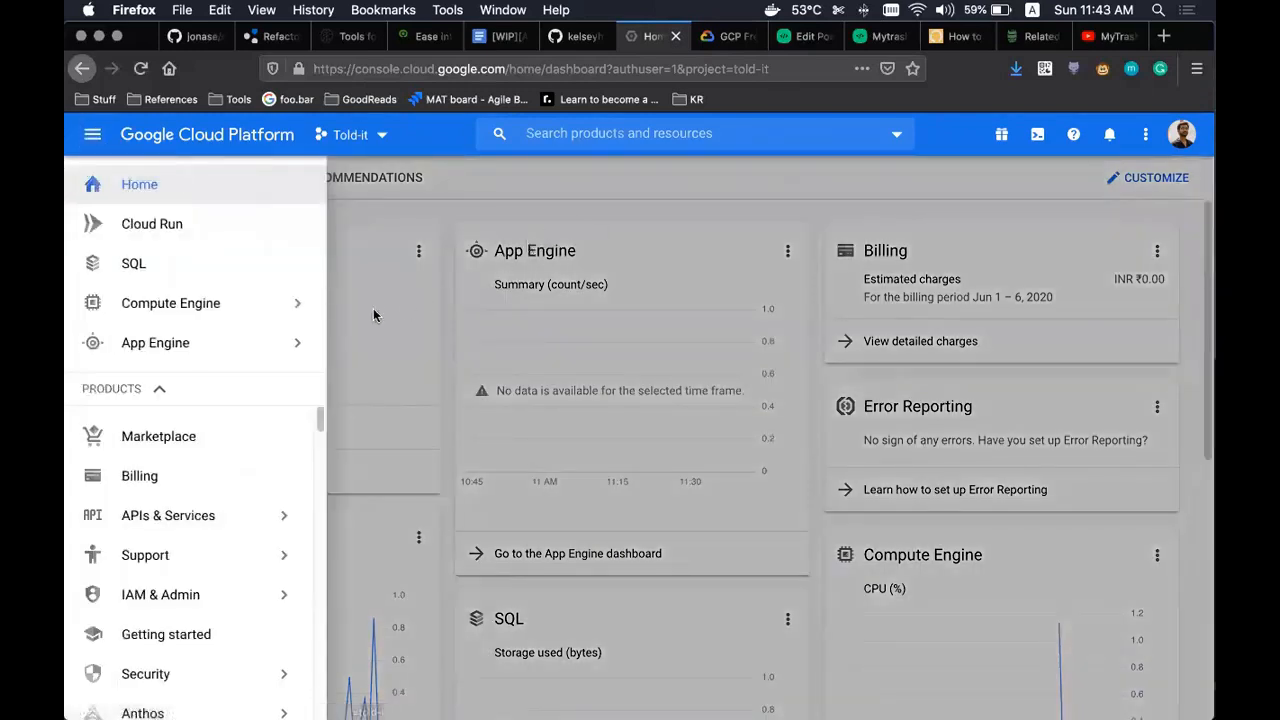
- Go to the Marketplace and filter it to Virtual machines (970)
{"action": "left_click", "coordinate": [176, 444]}
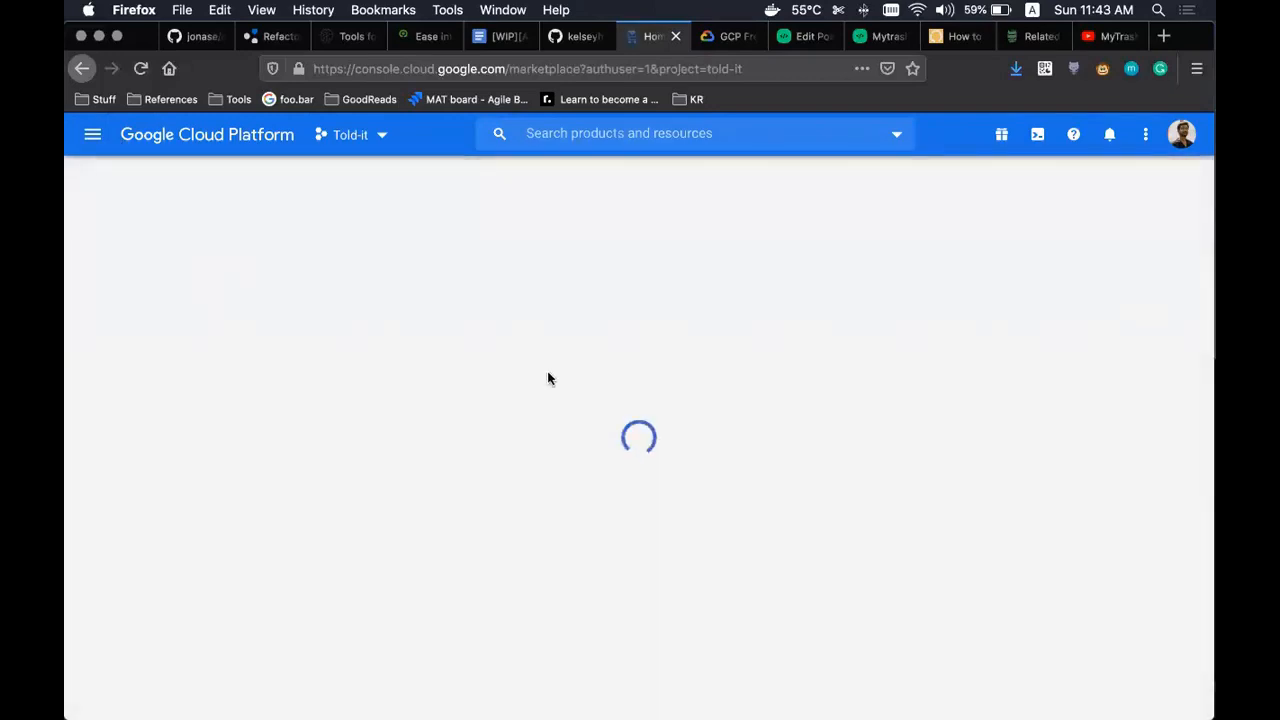
{"action": "scroll", "coordinate": [560, 441], "scroll_direction": "down", "scroll_amount": 3}
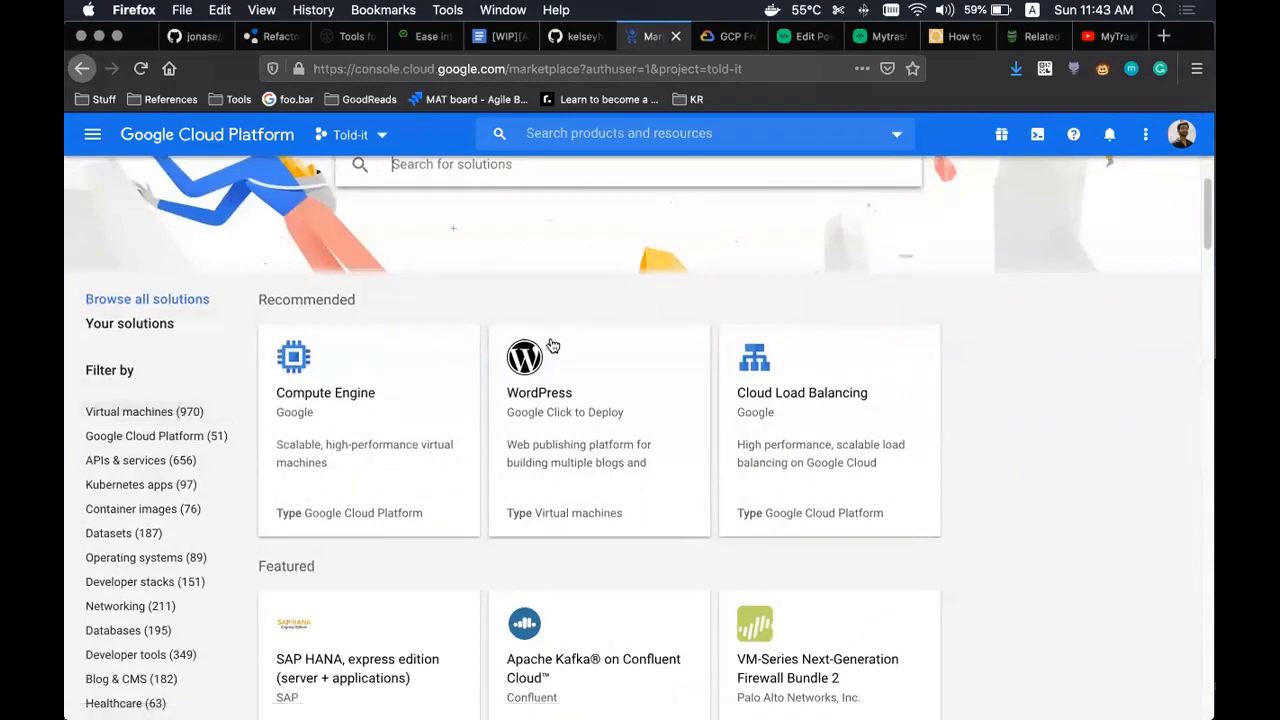
{"action": "scroll", "coordinate": [560, 420], "scroll_direction": "up", "scroll_amount": 1}
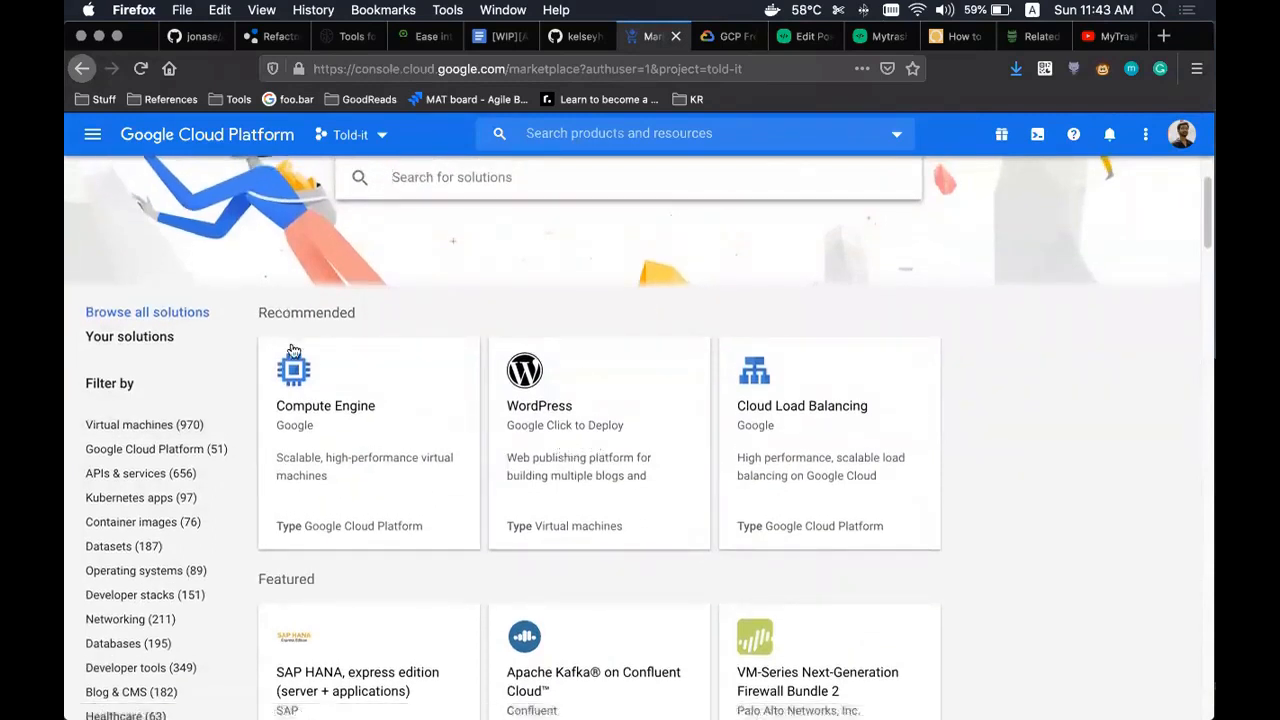
{"action": "left_click", "coordinate": [157, 423]}
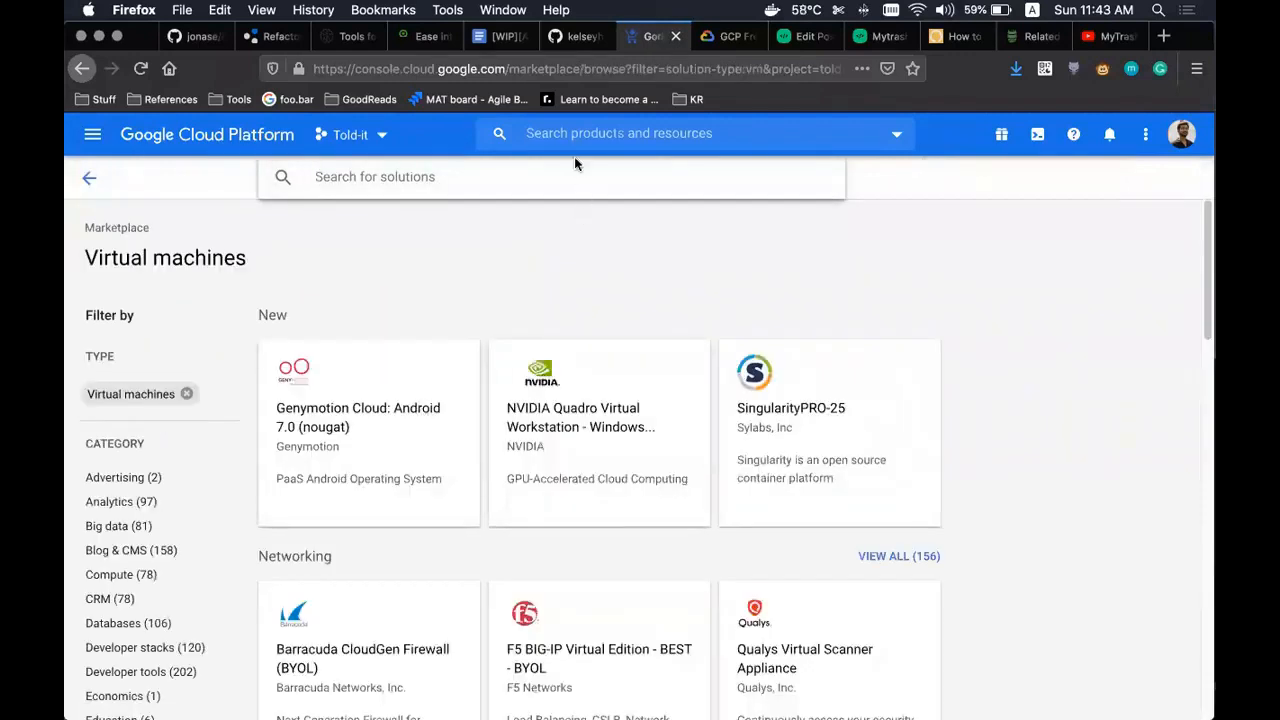
- Search the Marketplace for 'wordpress' and glance at the openlitespeed-wordpress listing
{"action": "type", "text": "word"}
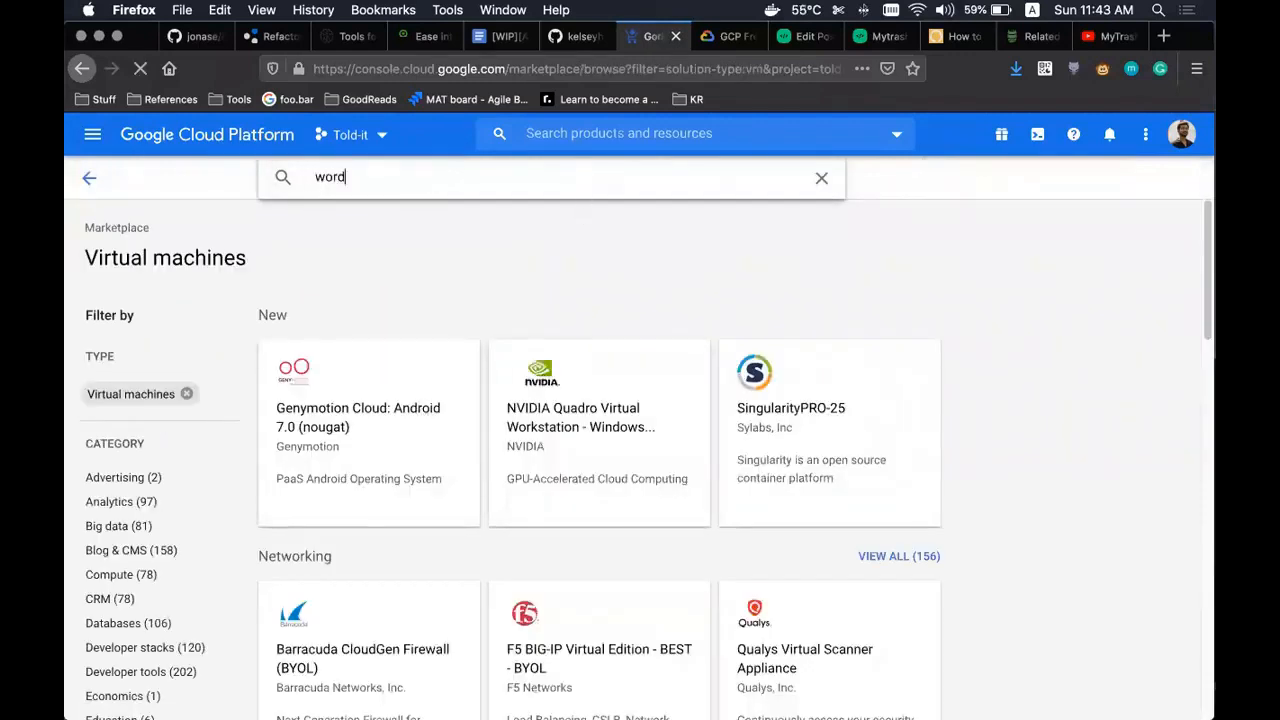
{"action": "type", "text": "press"}
{"action": "key", "text": "Return"}
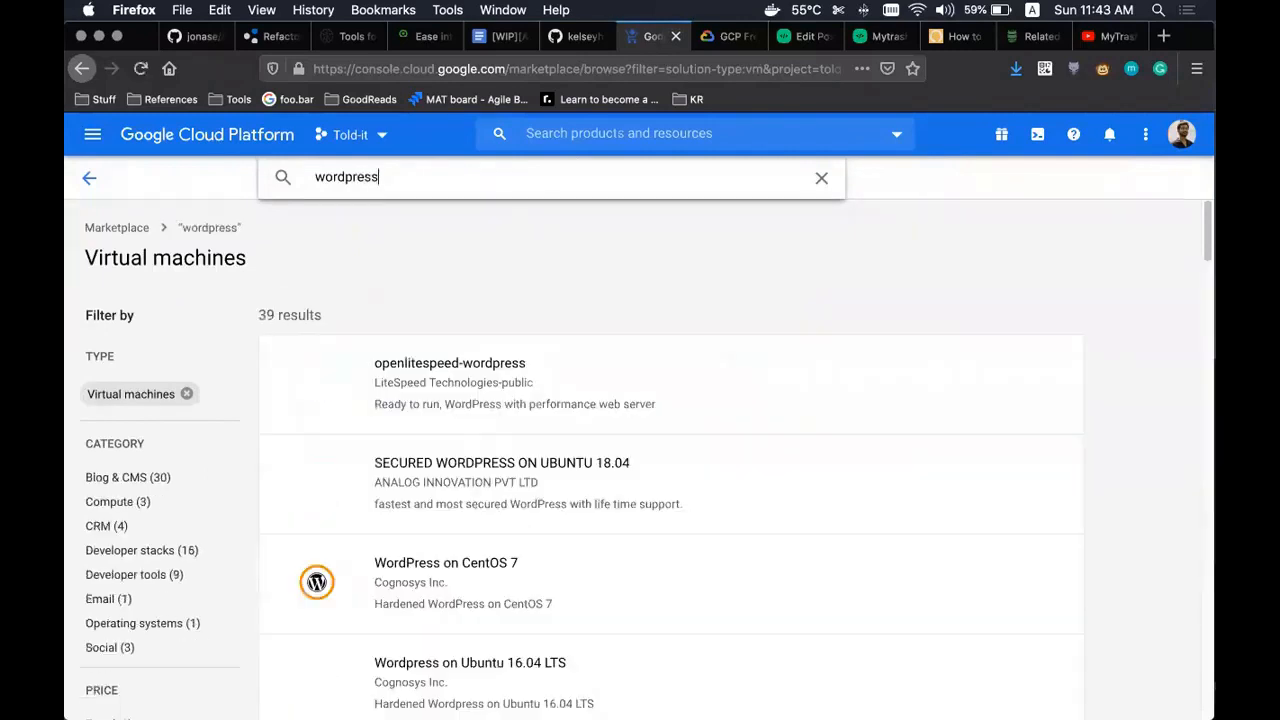
{"action": "scroll", "coordinate": [509, 337], "scroll_direction": "down", "scroll_amount": 3}
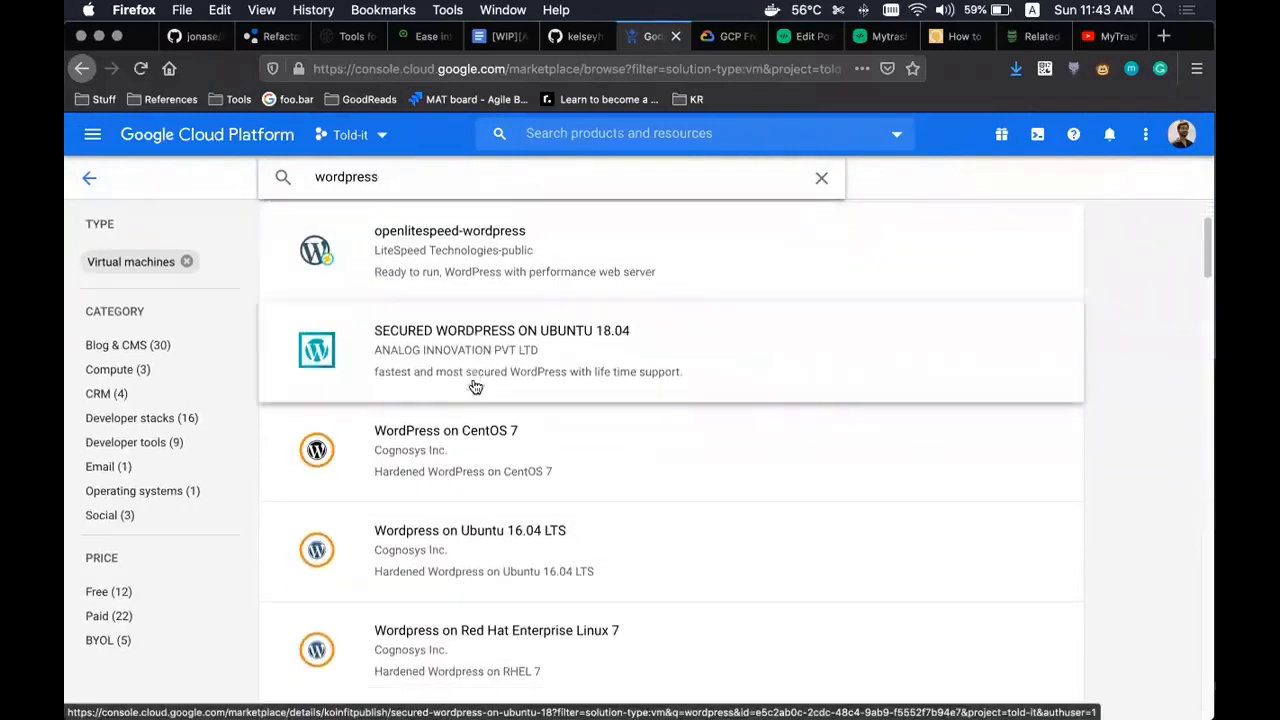
{"action": "scroll", "coordinate": [475, 387], "scroll_direction": "down", "scroll_amount": 3}
{"action": "scroll", "coordinate": [470, 350], "scroll_direction": "down", "scroll_amount": 4}
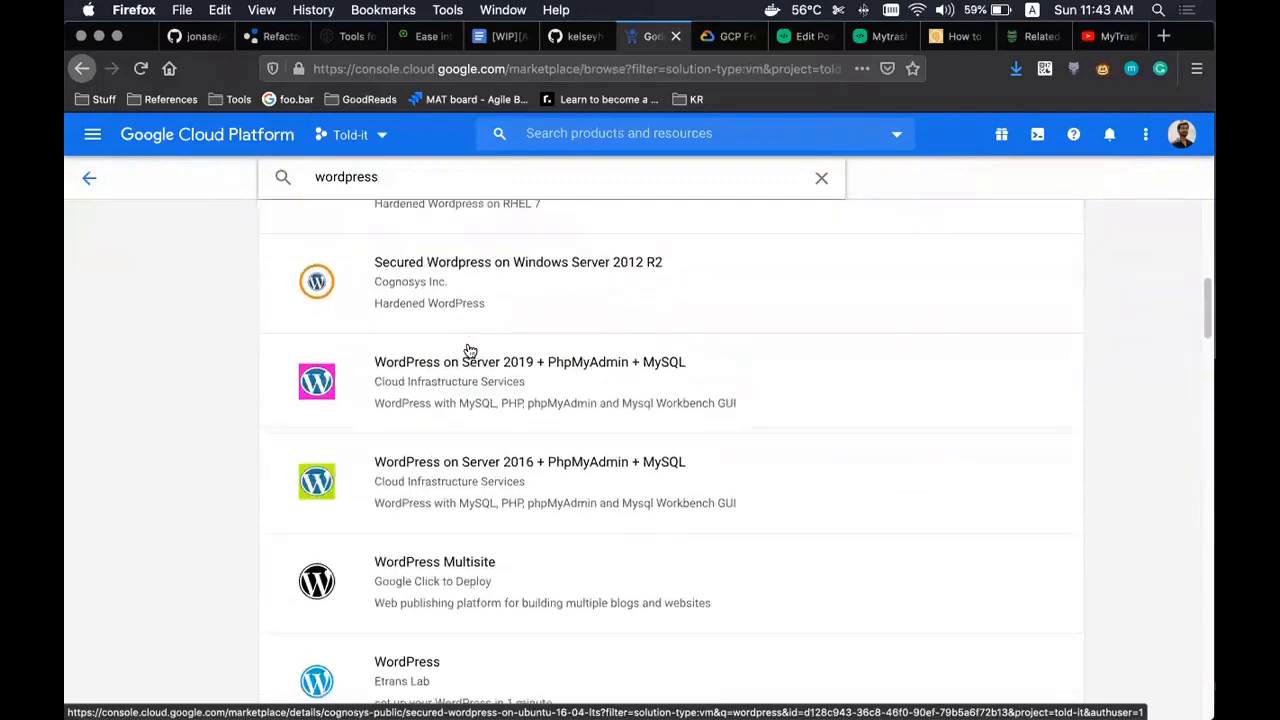
{"action": "scroll", "coordinate": [490, 350], "scroll_direction": "down", "scroll_amount": 3}
{"action": "scroll", "coordinate": [494, 480], "scroll_direction": "down", "scroll_amount": 2}
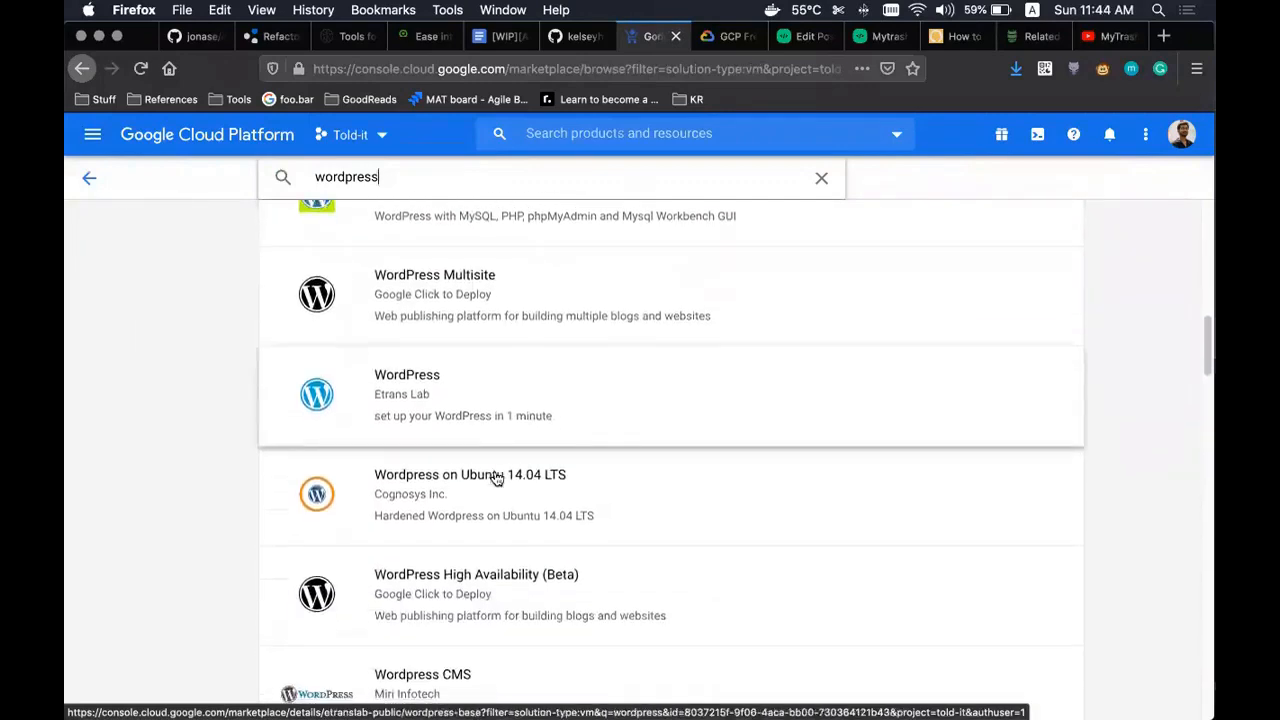
{"action": "scroll", "coordinate": [498, 478], "scroll_direction": "down", "scroll_amount": 2}
{"action": "scroll", "coordinate": [525, 497], "scroll_direction": "down", "scroll_amount": 2}
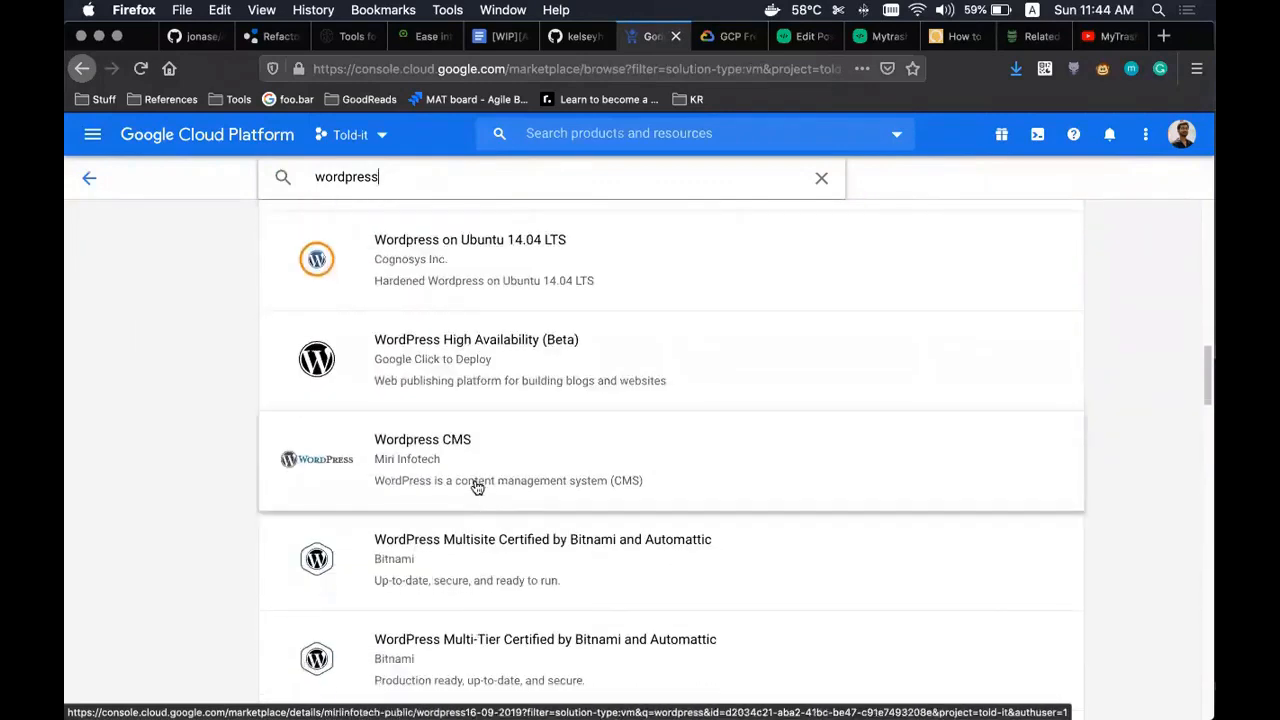
{"action": "scroll", "coordinate": [477, 487], "scroll_direction": "down", "scroll_amount": 3}
{"action": "scroll", "coordinate": [466, 511], "scroll_direction": "down", "scroll_amount": 2}
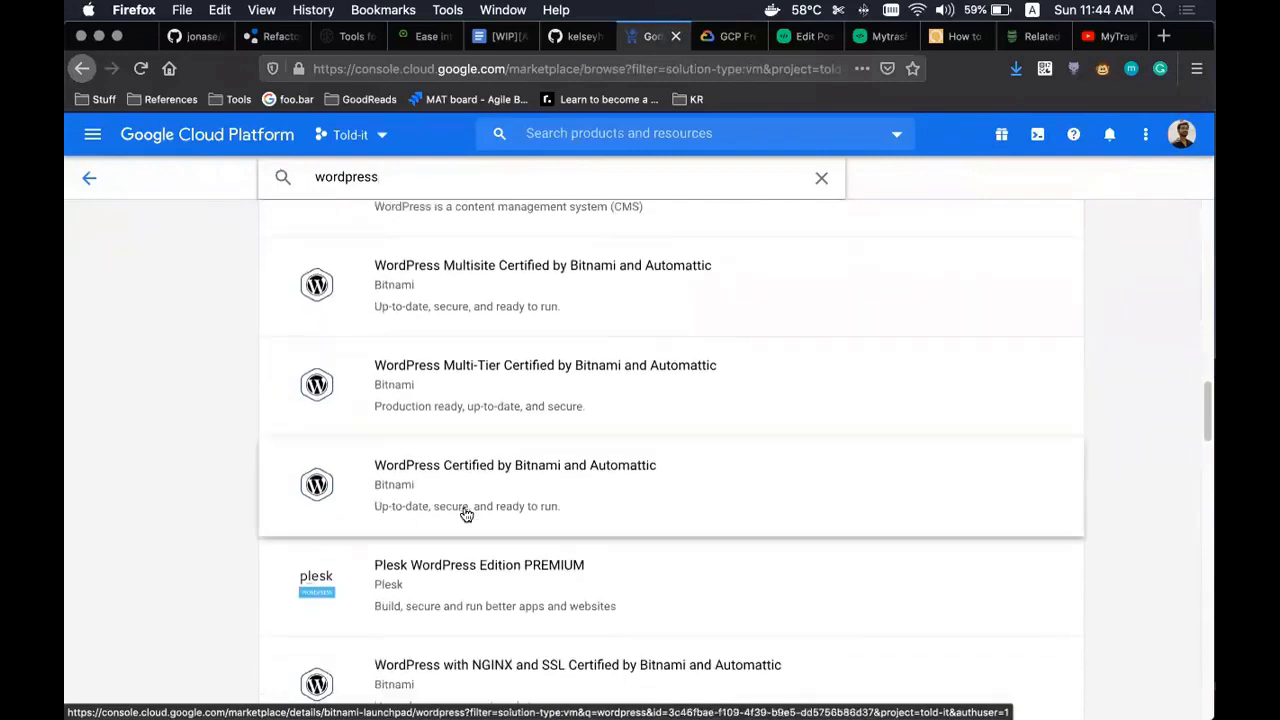
{"action": "scroll", "coordinate": [466, 514], "scroll_direction": "down", "scroll_amount": 4}
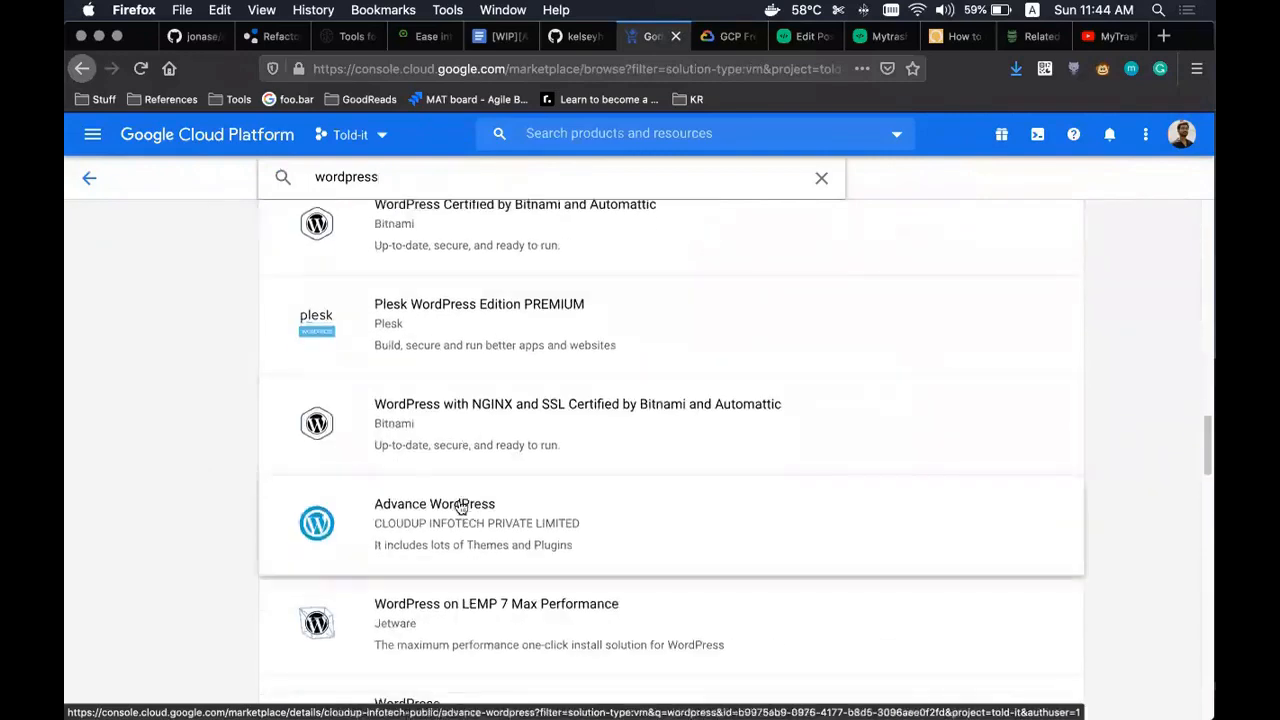
{"action": "scroll", "coordinate": [460, 507], "scroll_direction": "up", "scroll_amount": 15}
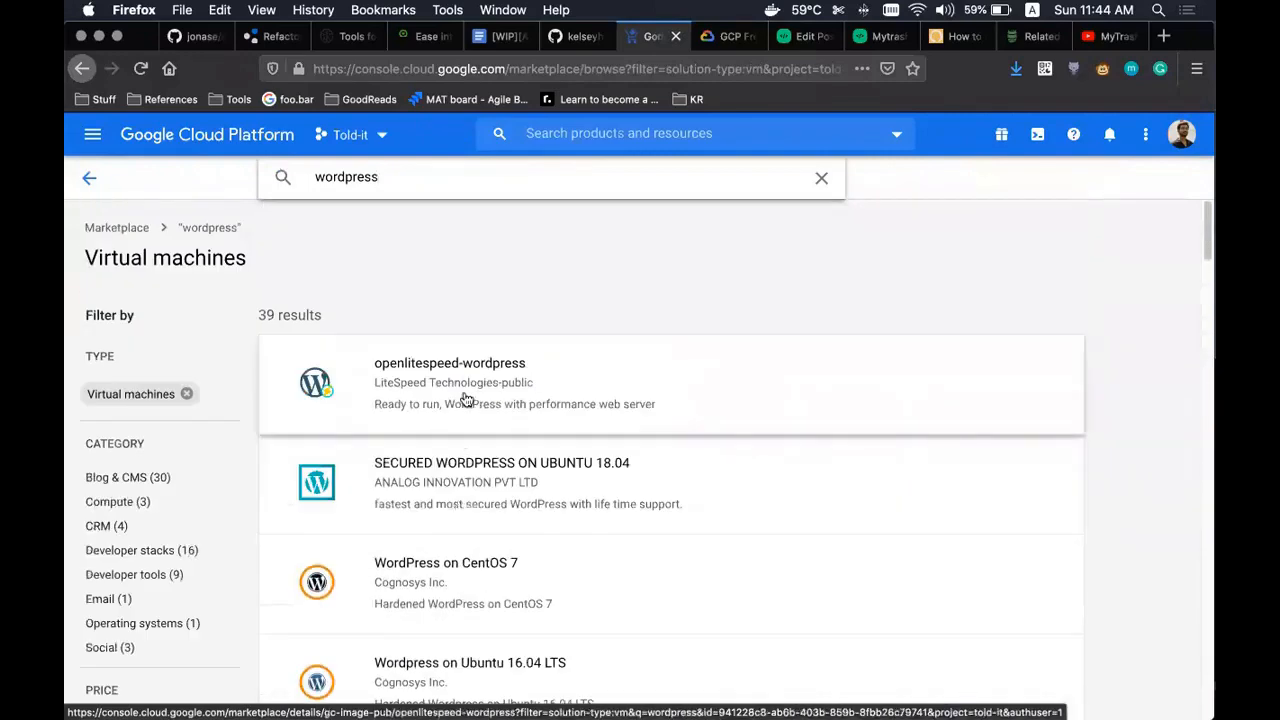
{"action": "left_click", "coordinate": [465, 399]}
{"action": "left_click", "coordinate": [82, 68]}
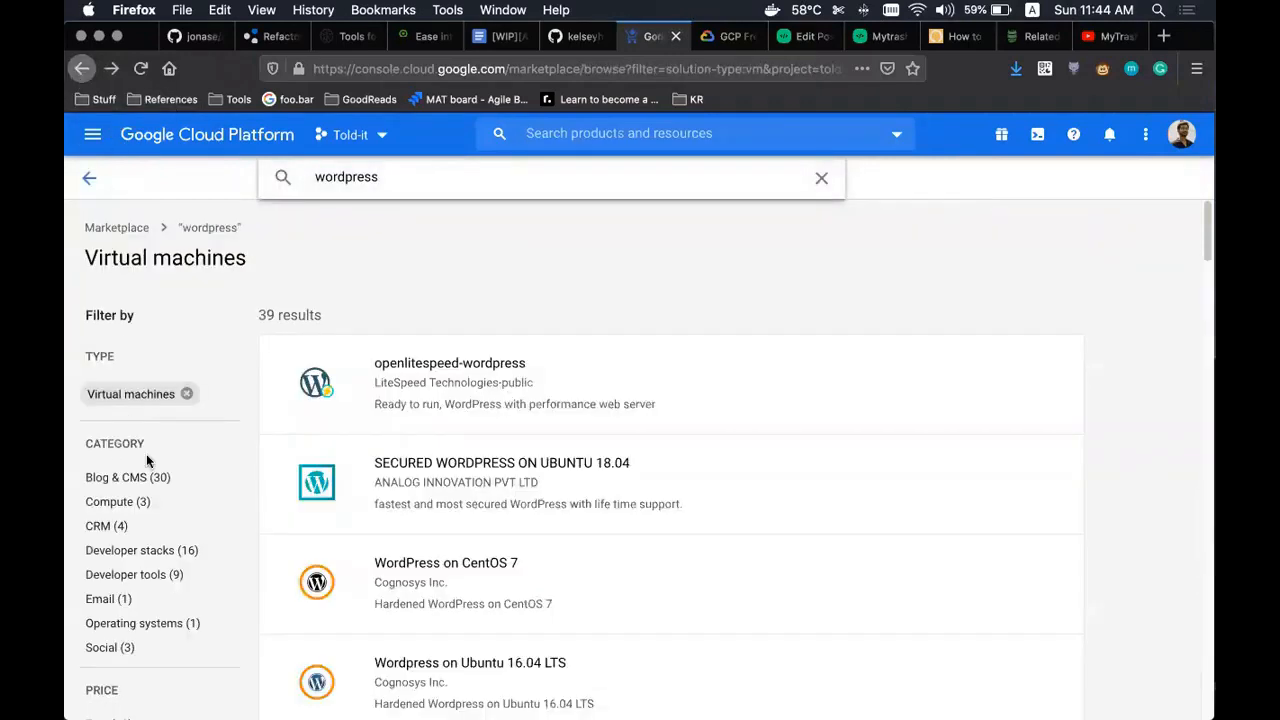
- Clear the wordpress search and the Virtual machines and Kubernetes apps filters
{"action": "left_click", "coordinate": [89, 177]}
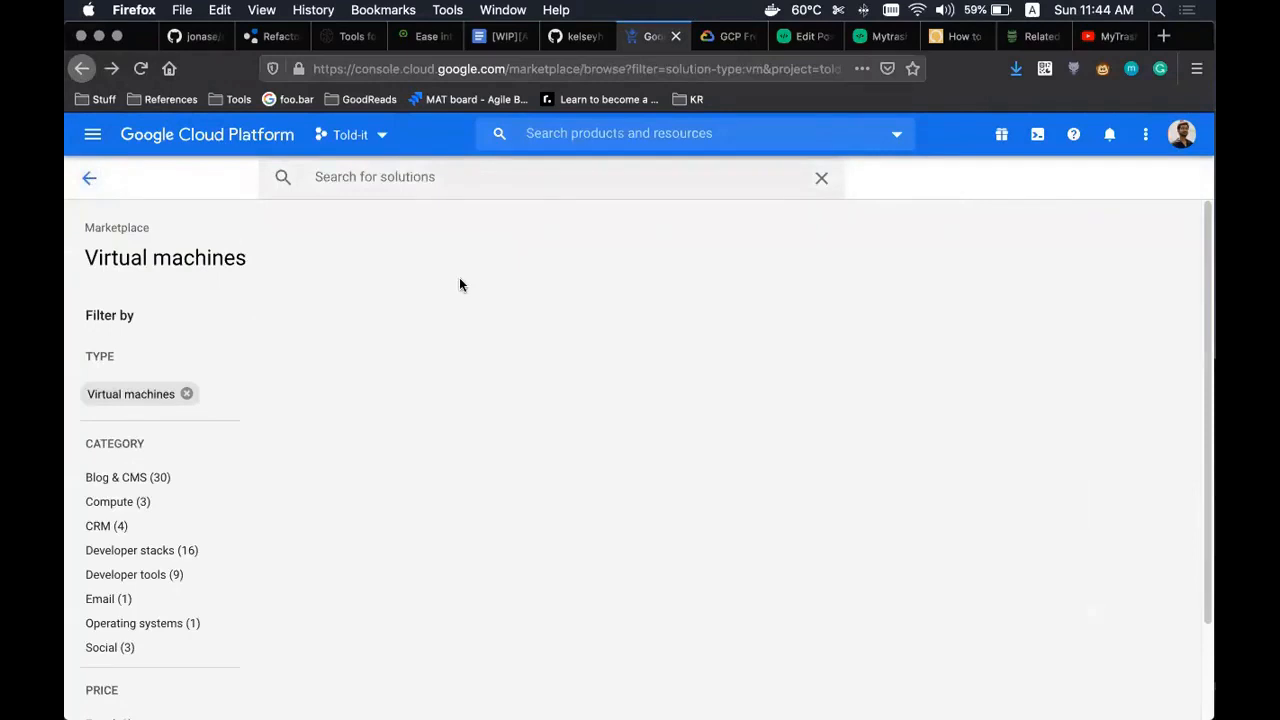
{"action": "left_click", "coordinate": [187, 394]}
{"action": "left_click", "coordinate": [196, 386]}
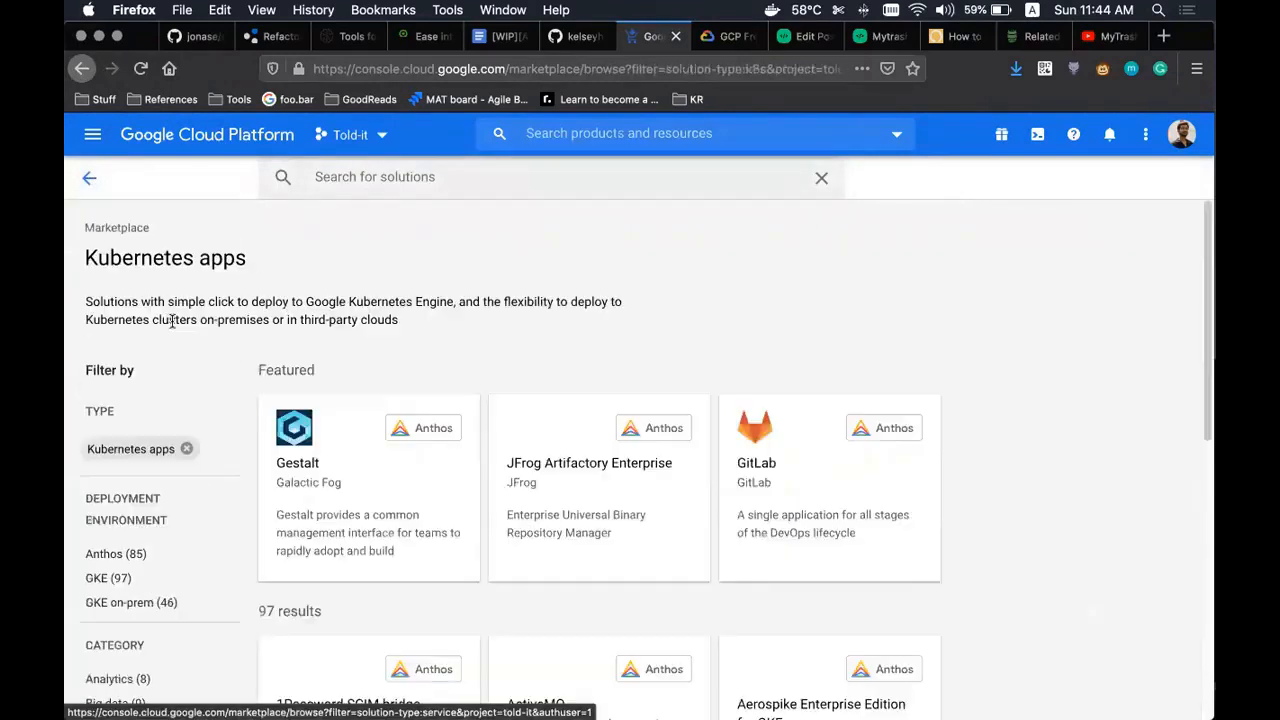
{"action": "left_click", "coordinate": [187, 449]}
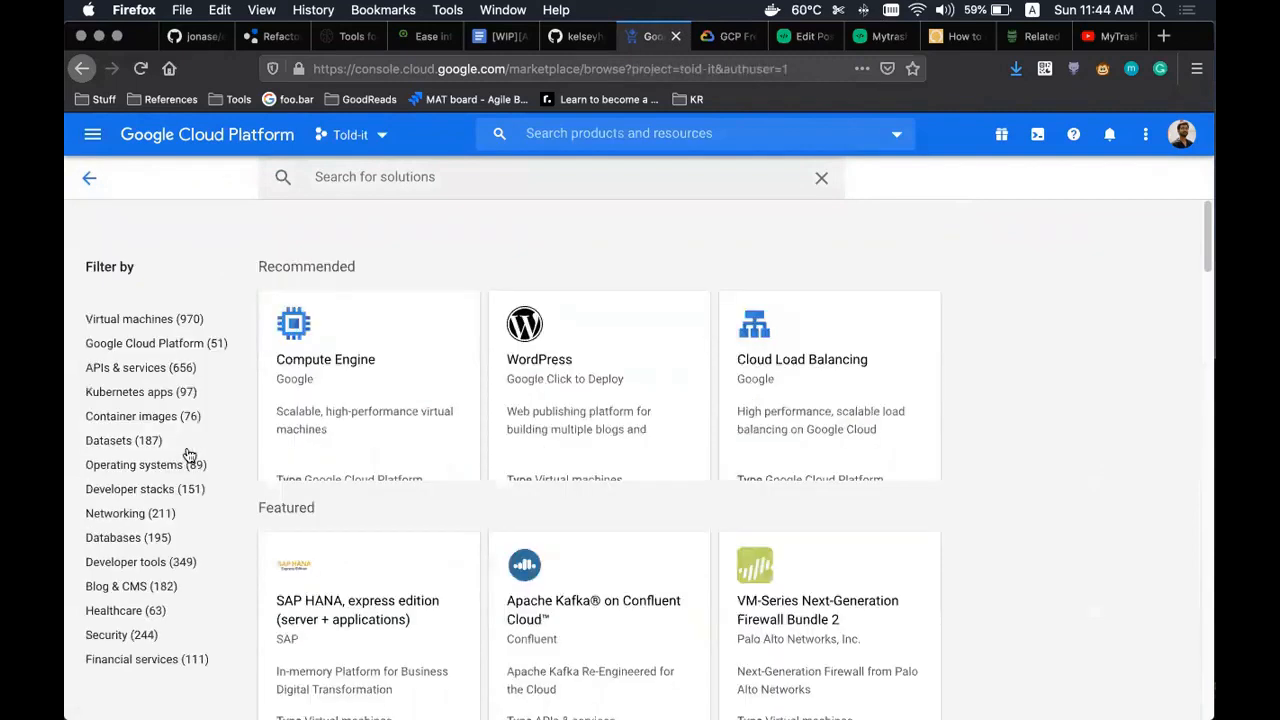
- Review the WordPress (Google Click to Deploy) listing's $13.61/month g1-small pricing and launch it
{"action": "left_click", "coordinate": [563, 388]}
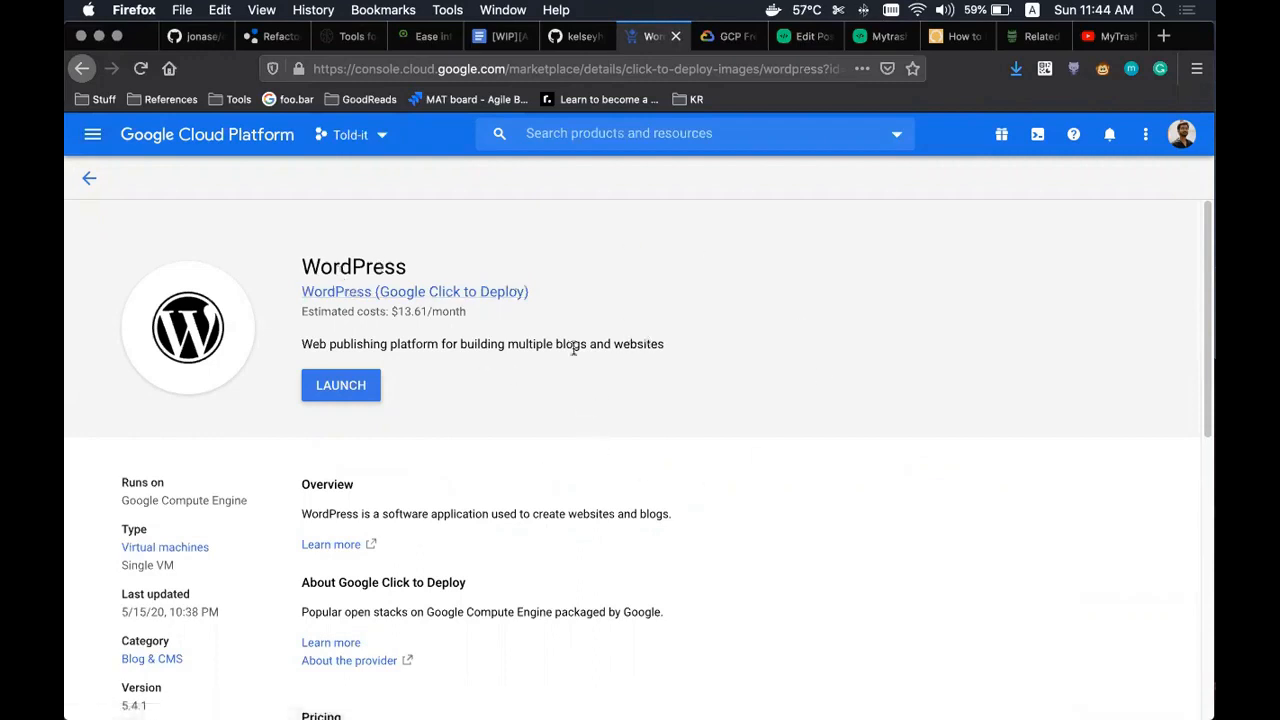
{"action": "scroll", "coordinate": [573, 348], "scroll_direction": "down", "scroll_amount": 2}
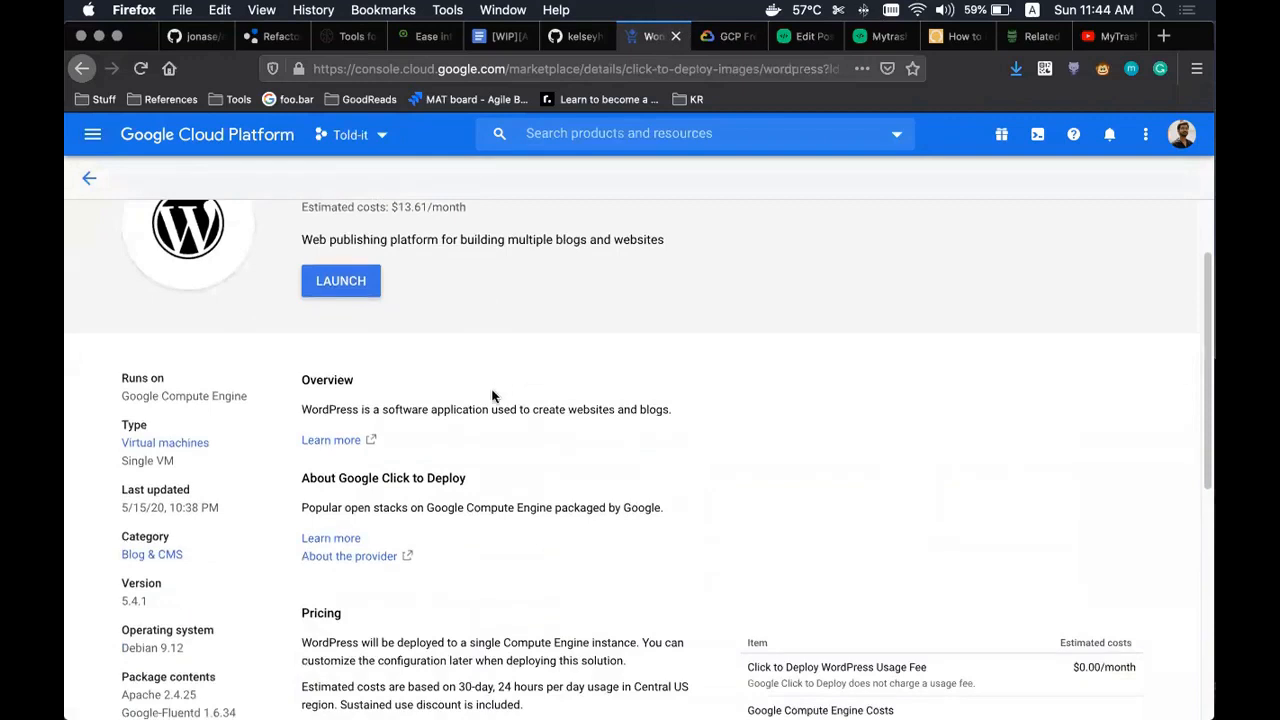
{"action": "left_click", "coordinate": [634, 65]}
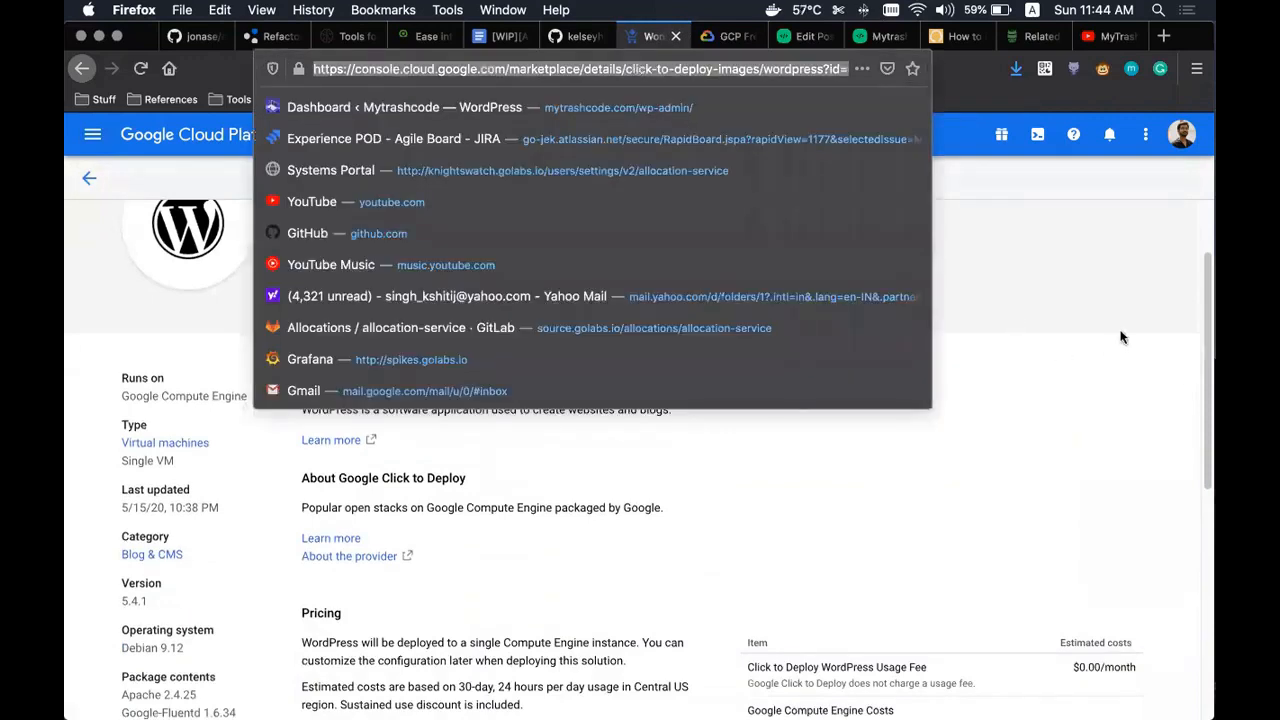
{"action": "left_click", "coordinate": [997, 373]}
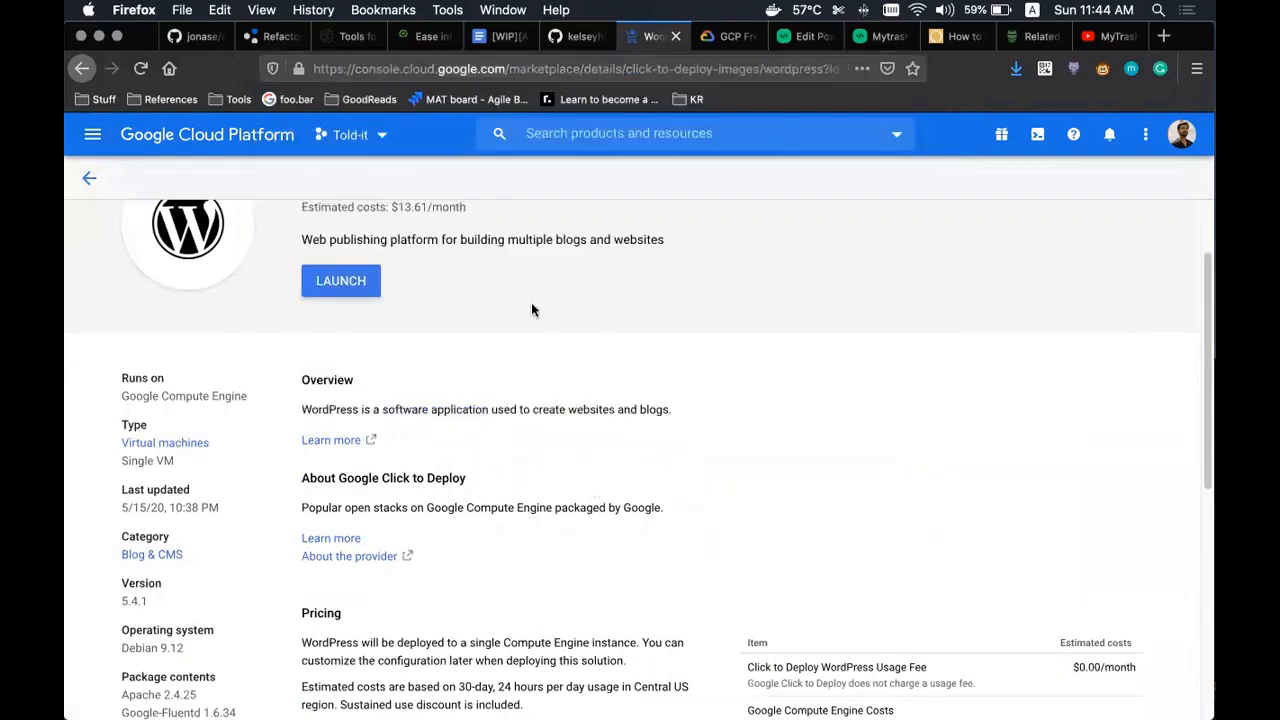
{"action": "left_click", "coordinate": [628, 62]}
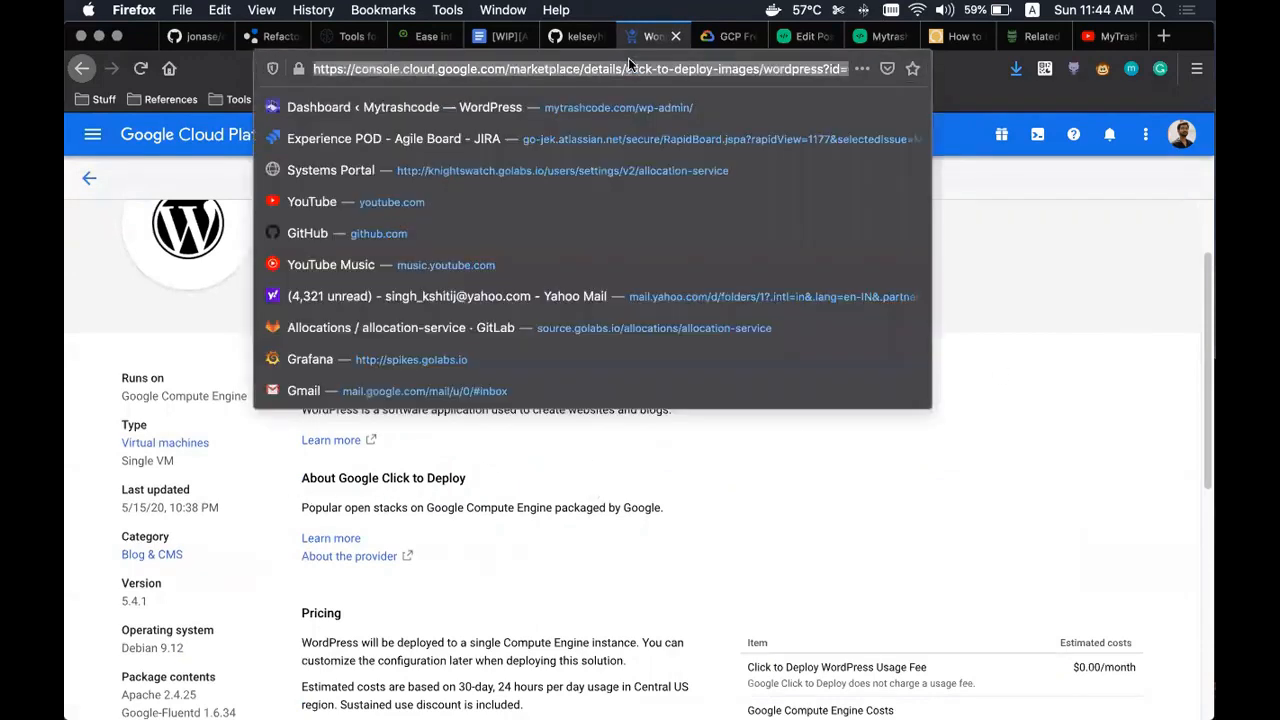
{"action": "left_click", "coordinate": [1041, 282]}
{"action": "scroll", "coordinate": [585, 446], "scroll_direction": "up", "scroll_amount": 2}
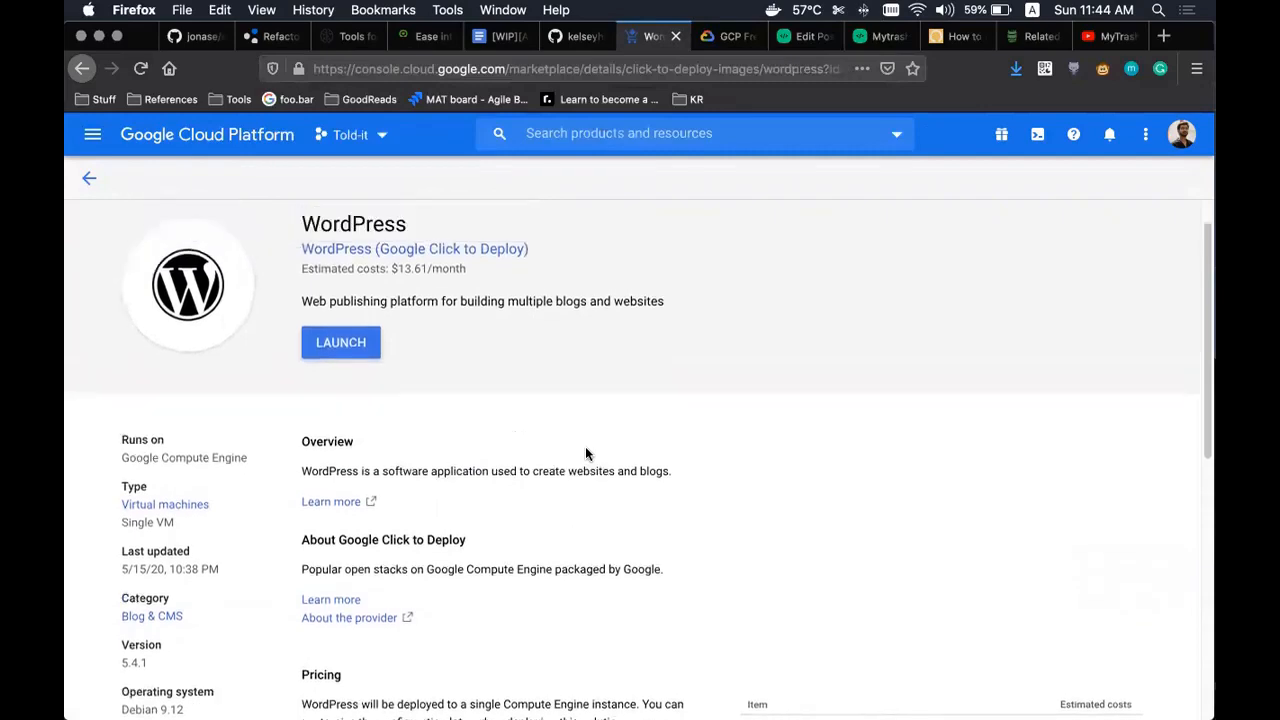
{"action": "scroll", "coordinate": [508, 457], "scroll_direction": "down", "scroll_amount": 2}
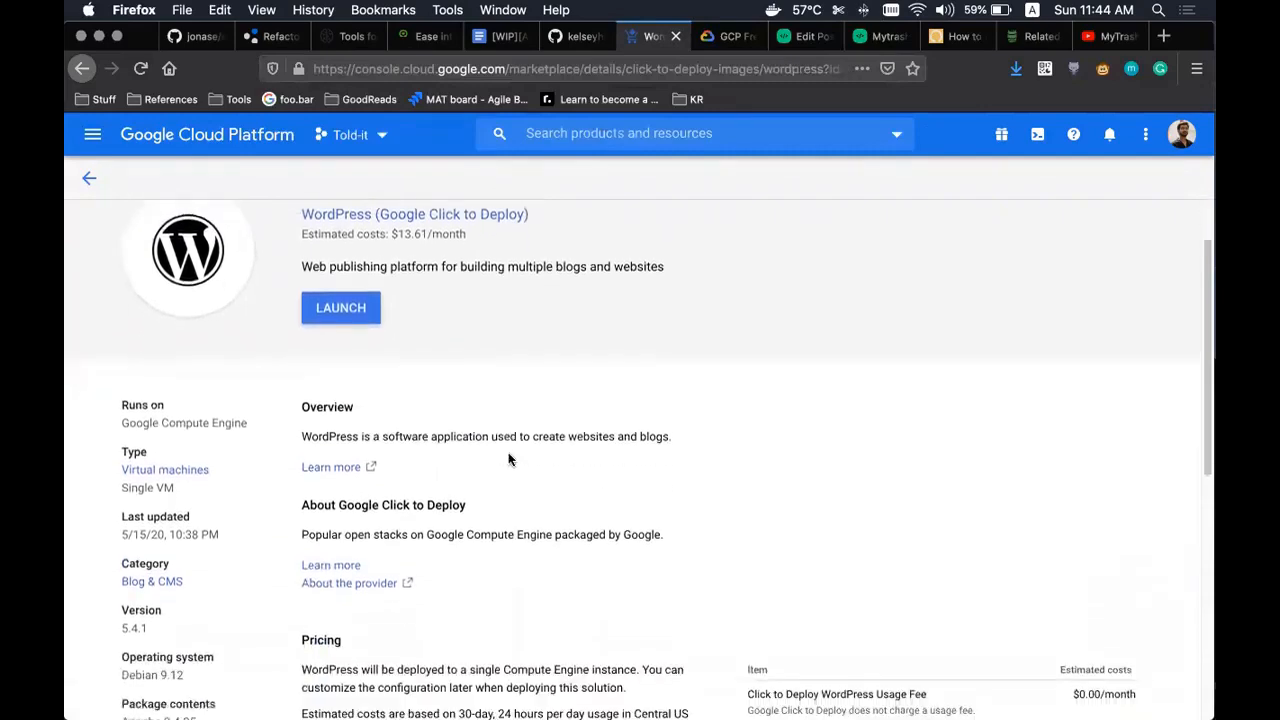
{"action": "scroll", "coordinate": [508, 455], "scroll_direction": "down", "scroll_amount": 5}
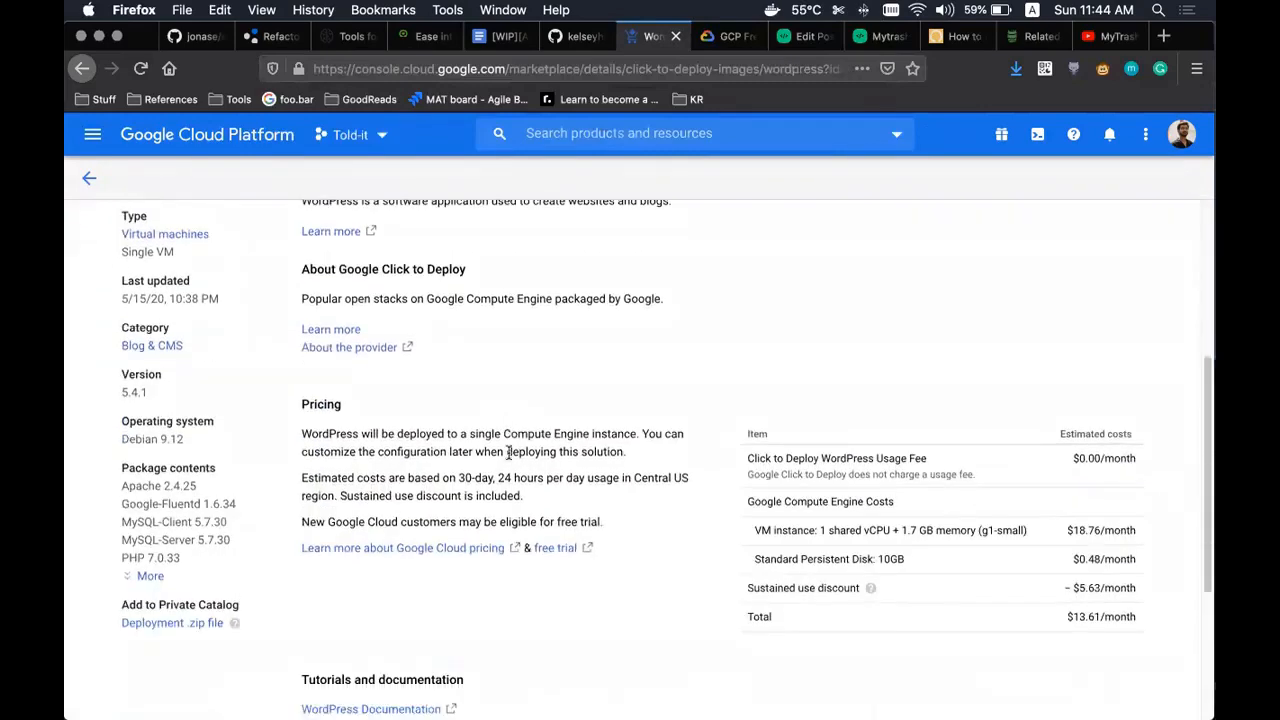
{"action": "scroll", "coordinate": [381, 474], "scroll_direction": "up", "scroll_amount": 7}
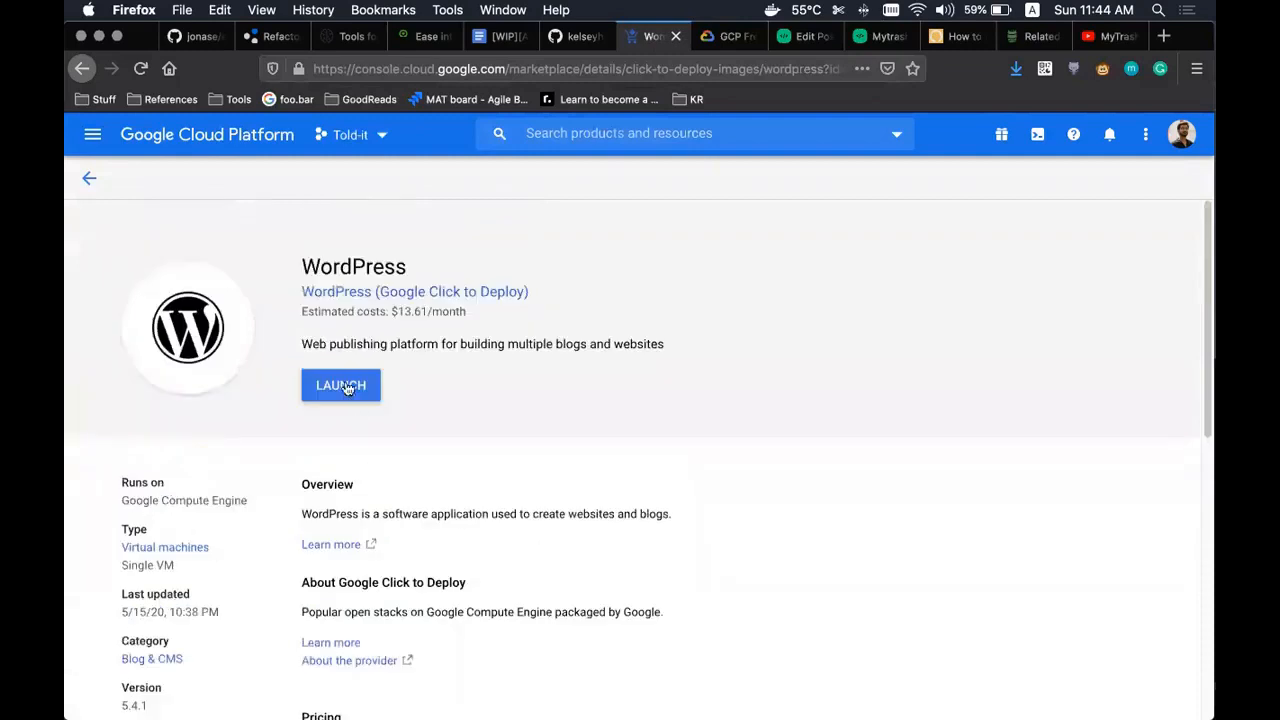
{"action": "left_click", "coordinate": [344, 387]}
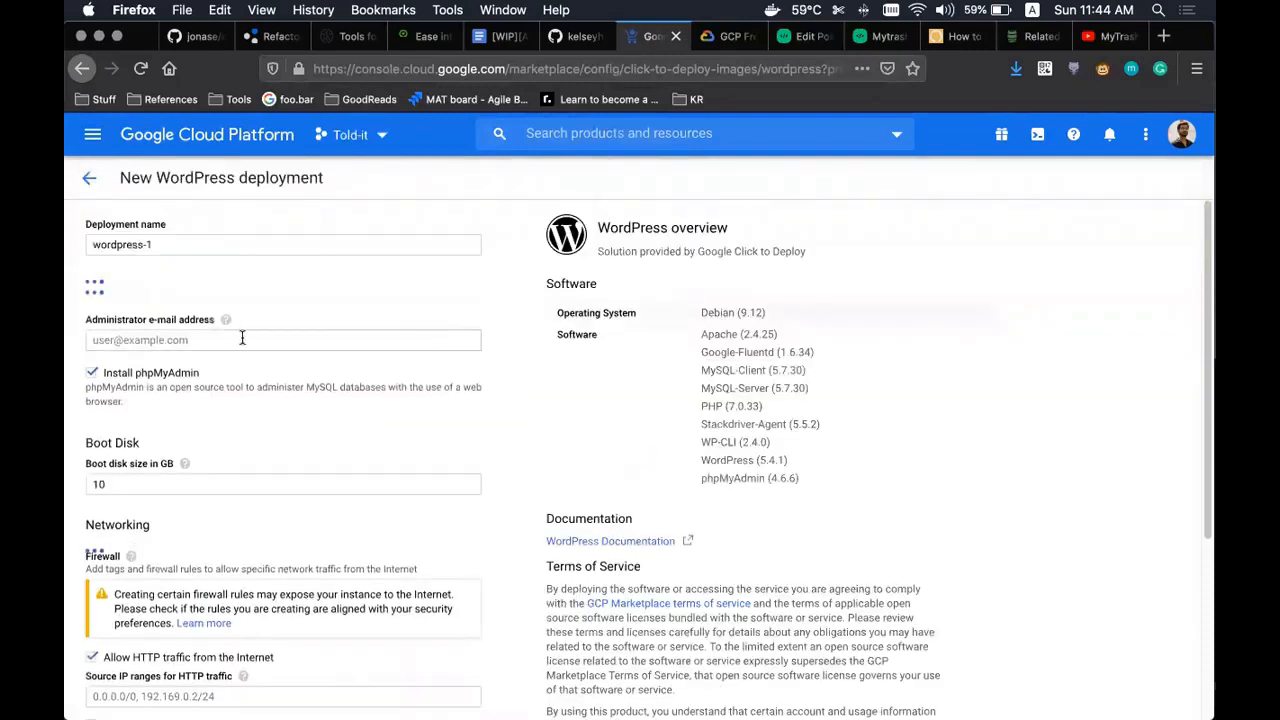
- Name the deployment 'sample' and set its zone to northamerica-northeast1-b
{"action": "left_click", "coordinate": [251, 245]}
{"action": "key", "text": "super+a"}
{"action": "type", "text": "samp"}
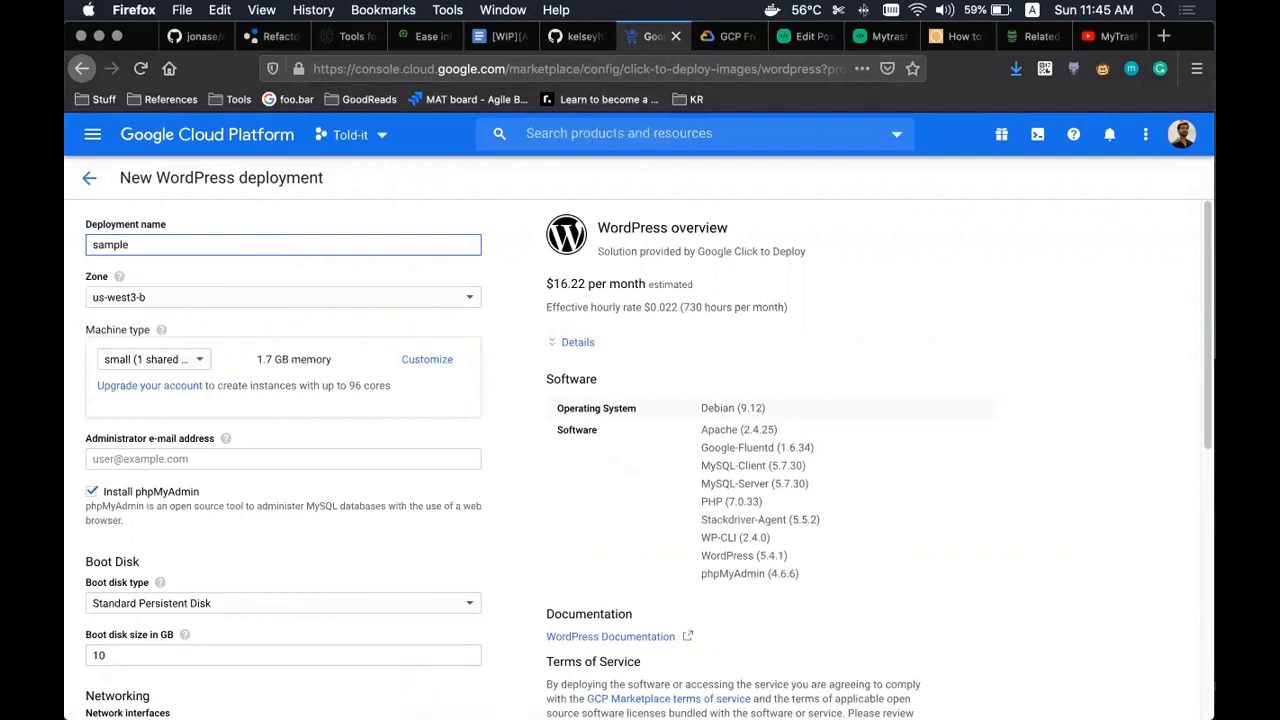
{"action": "left_click", "coordinate": [187, 301]}
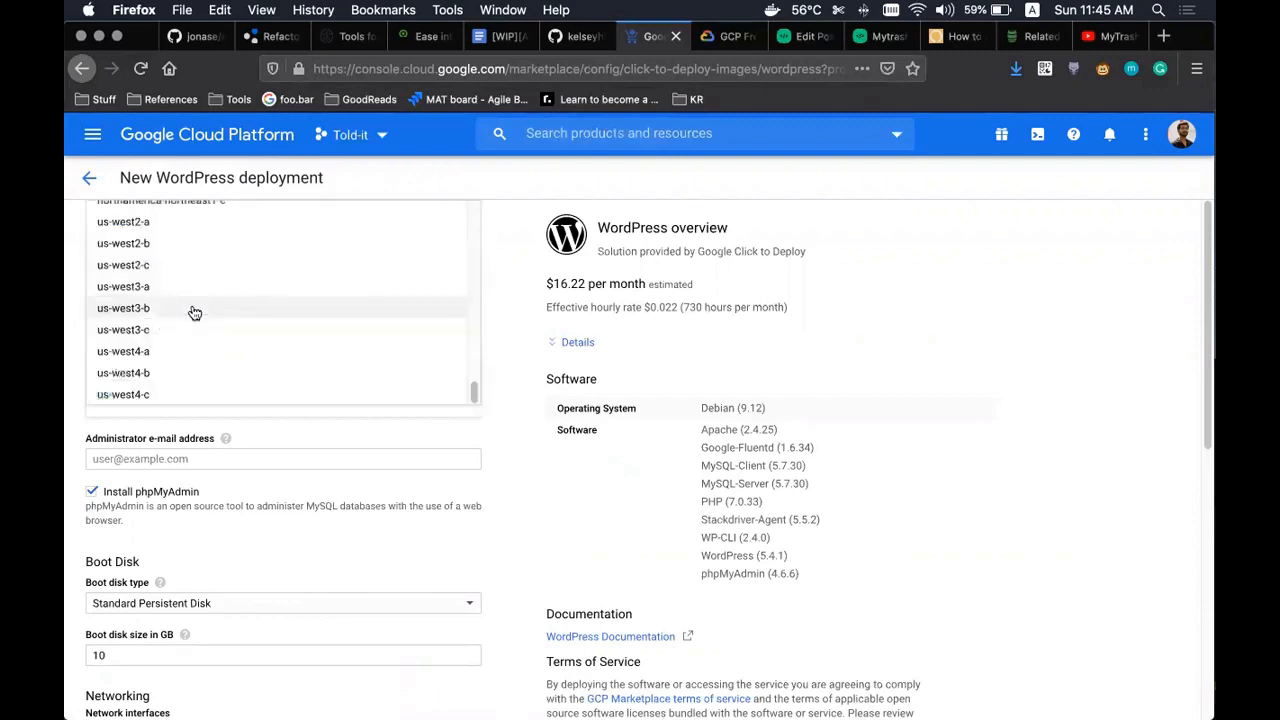
{"action": "scroll", "coordinate": [192, 313], "scroll_direction": "down", "scroll_amount": 2}
{"action": "scroll", "coordinate": [173, 301], "scroll_direction": "up", "scroll_amount": 3}
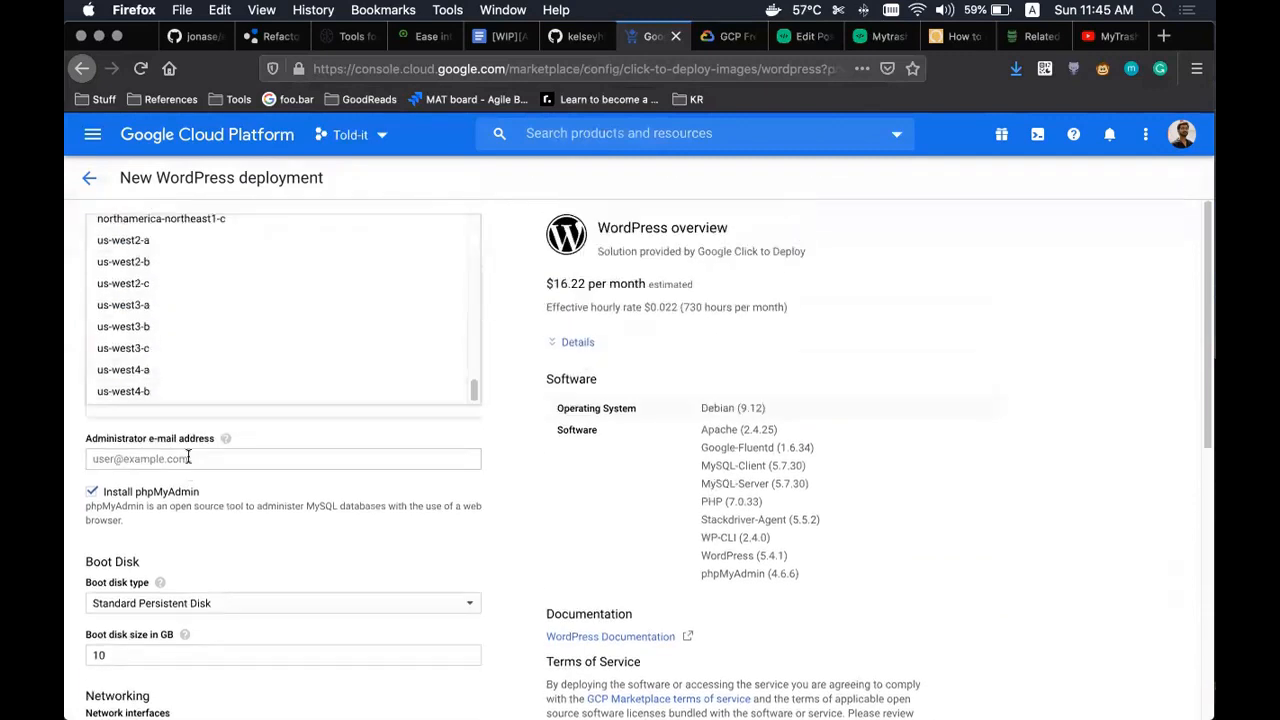
{"action": "scroll", "coordinate": [195, 325], "scroll_direction": "up", "scroll_amount": 3}
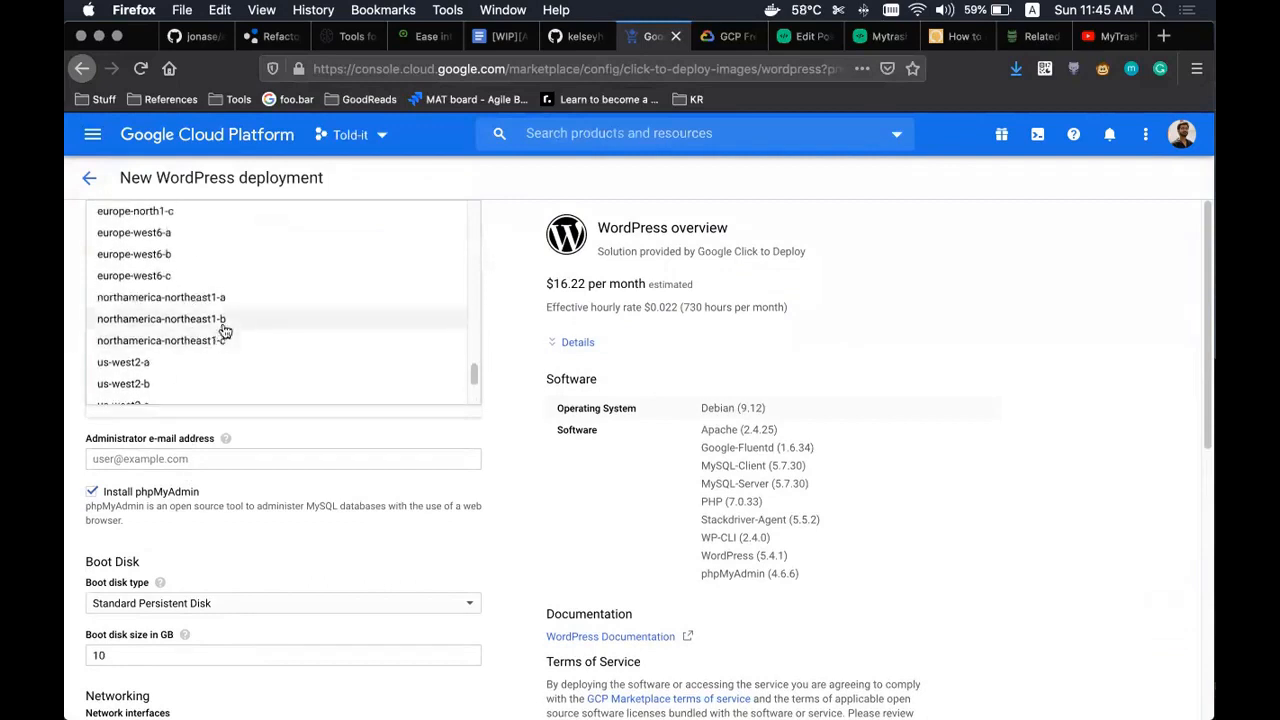
{"action": "left_click", "coordinate": [222, 319]}
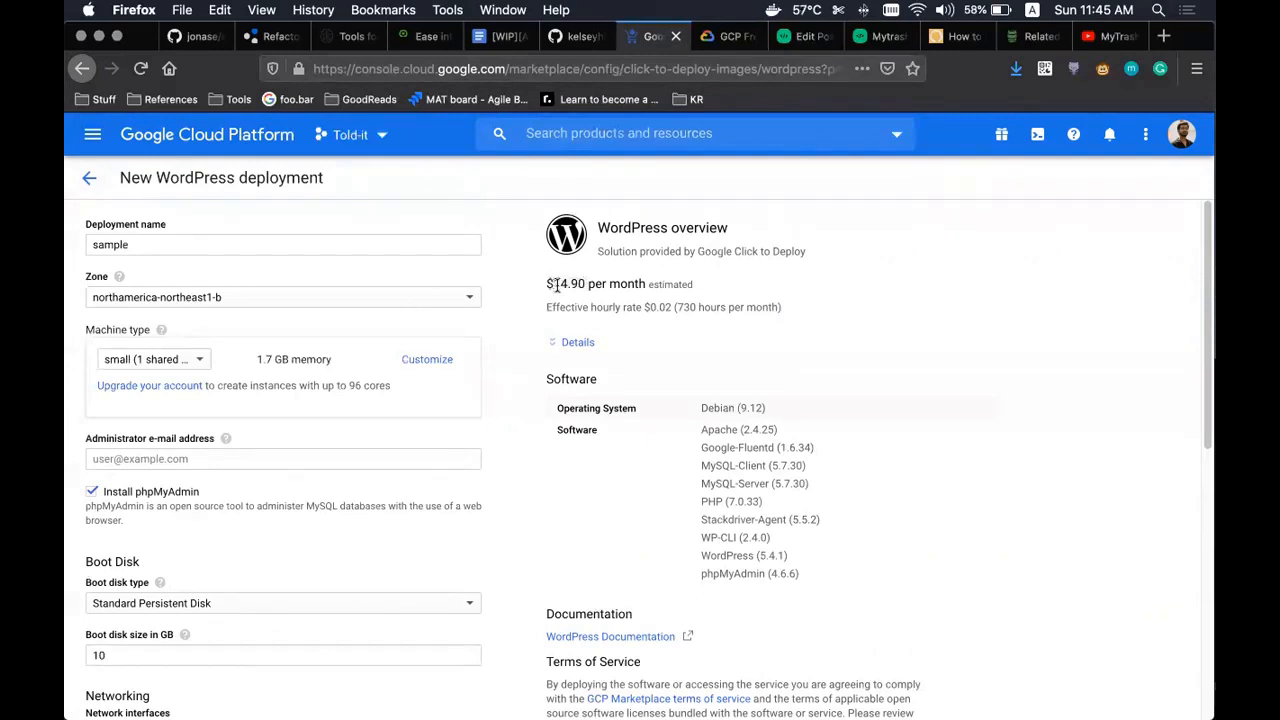
- Choose the micro (1 shared vCPU) machine type and review the $4.73 monthly estimate
{"action": "left_click_drag", "start_coordinate": [557, 287], "coordinate": [584, 285]}
{"action": "left_click", "coordinate": [152, 363]}
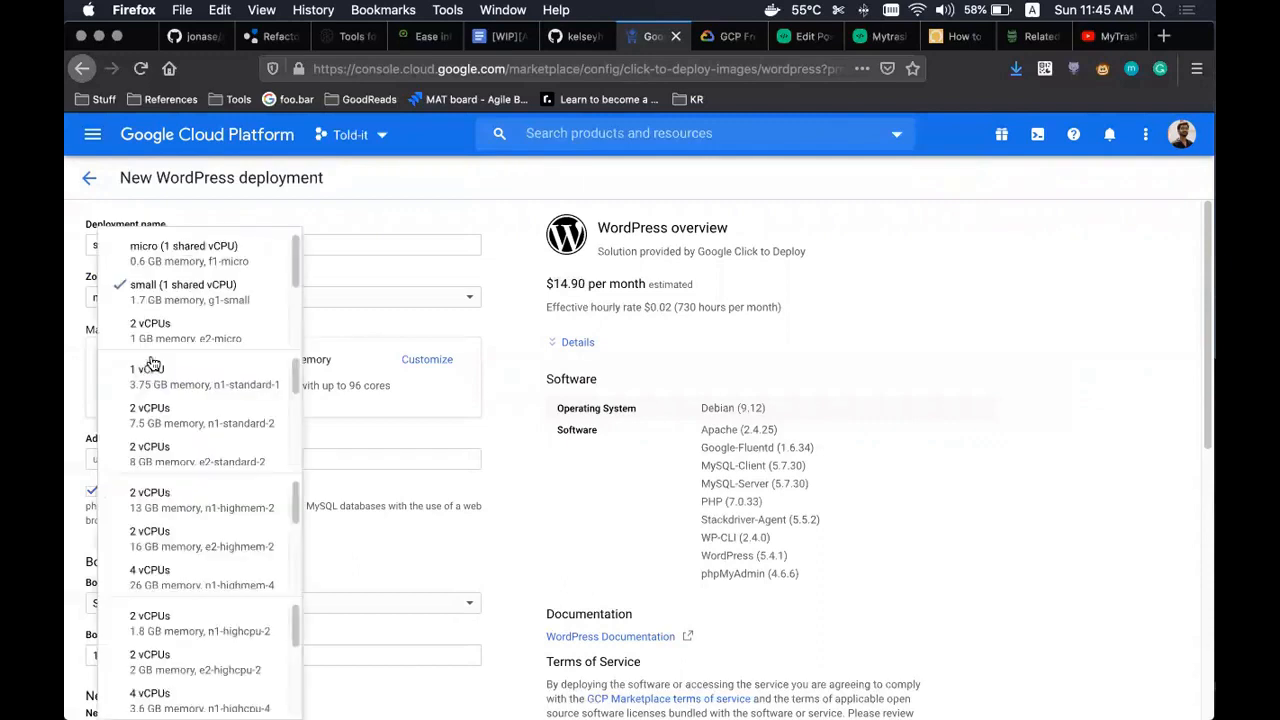
{"action": "left_click", "coordinate": [166, 247]}
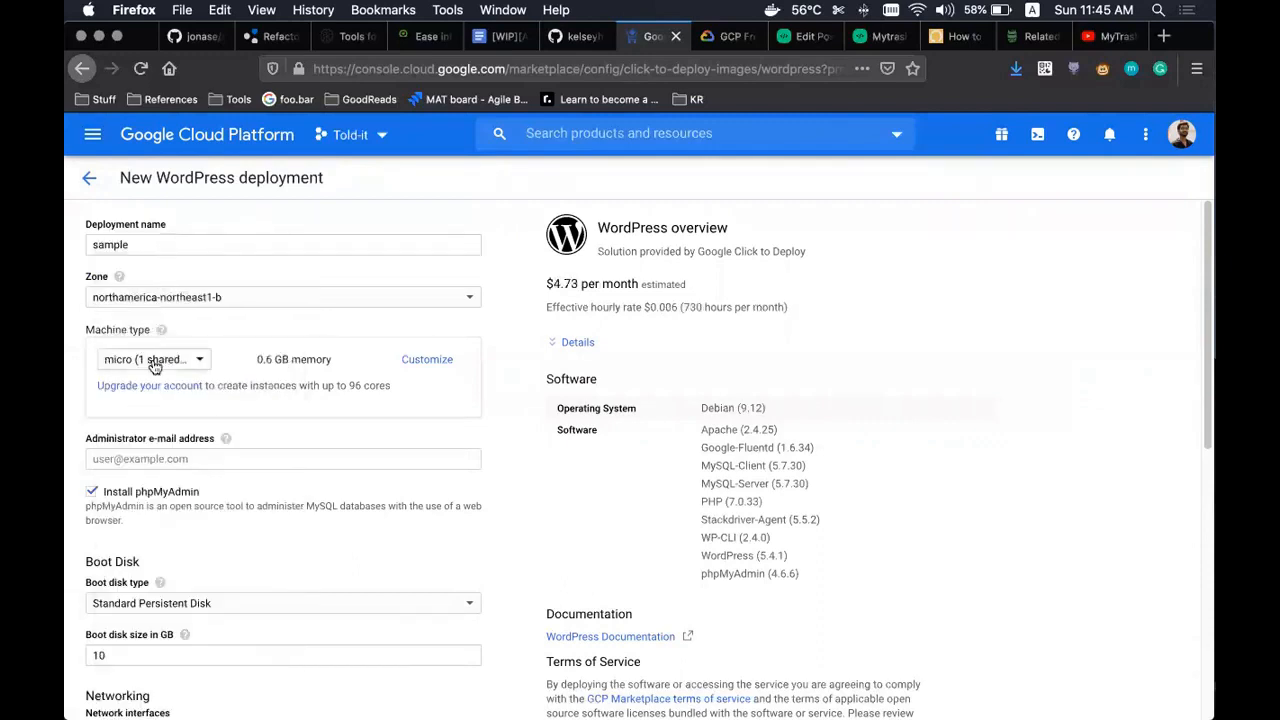
{"action": "left_click", "coordinate": [152, 363]}
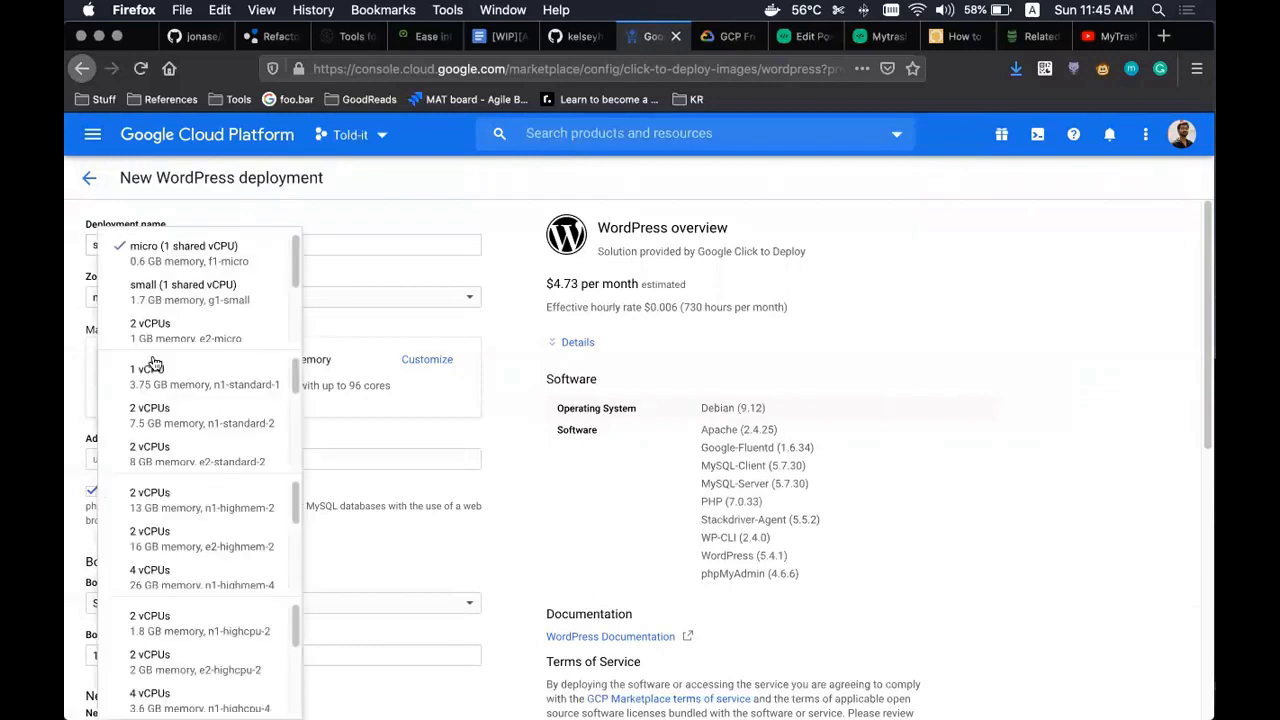
{"action": "left_click", "coordinate": [163, 268]}
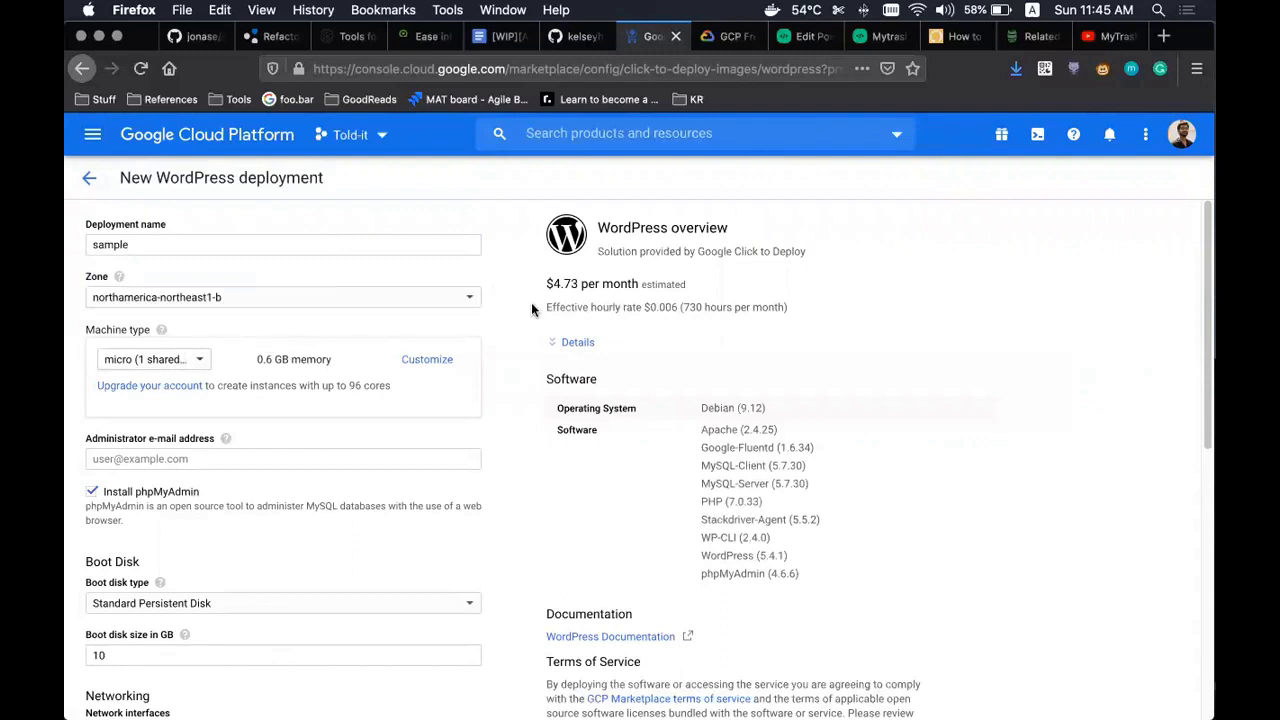
{"action": "left_click_drag", "start_coordinate": [575, 281], "coordinate": [549, 282]}
{"action": "left_click", "coordinate": [549, 283]}
{"action": "triple_click", "coordinate": [592, 308]}
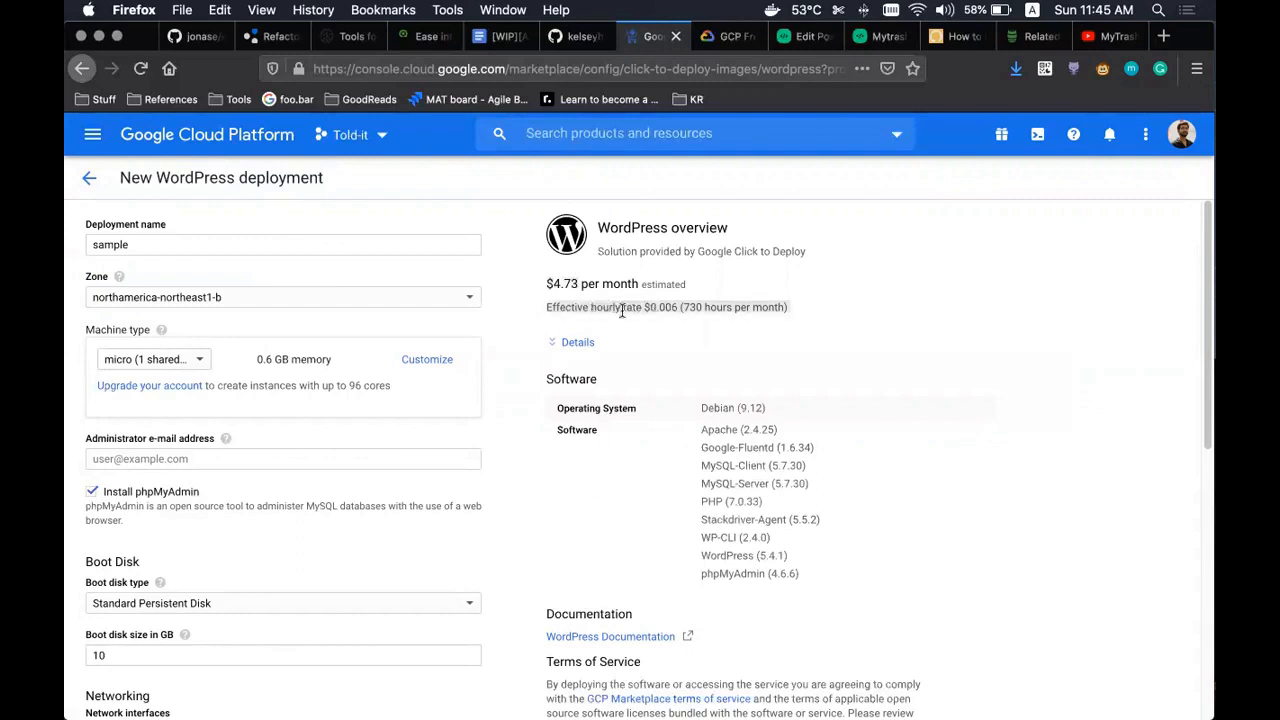
{"action": "left_click", "coordinate": [665, 308]}
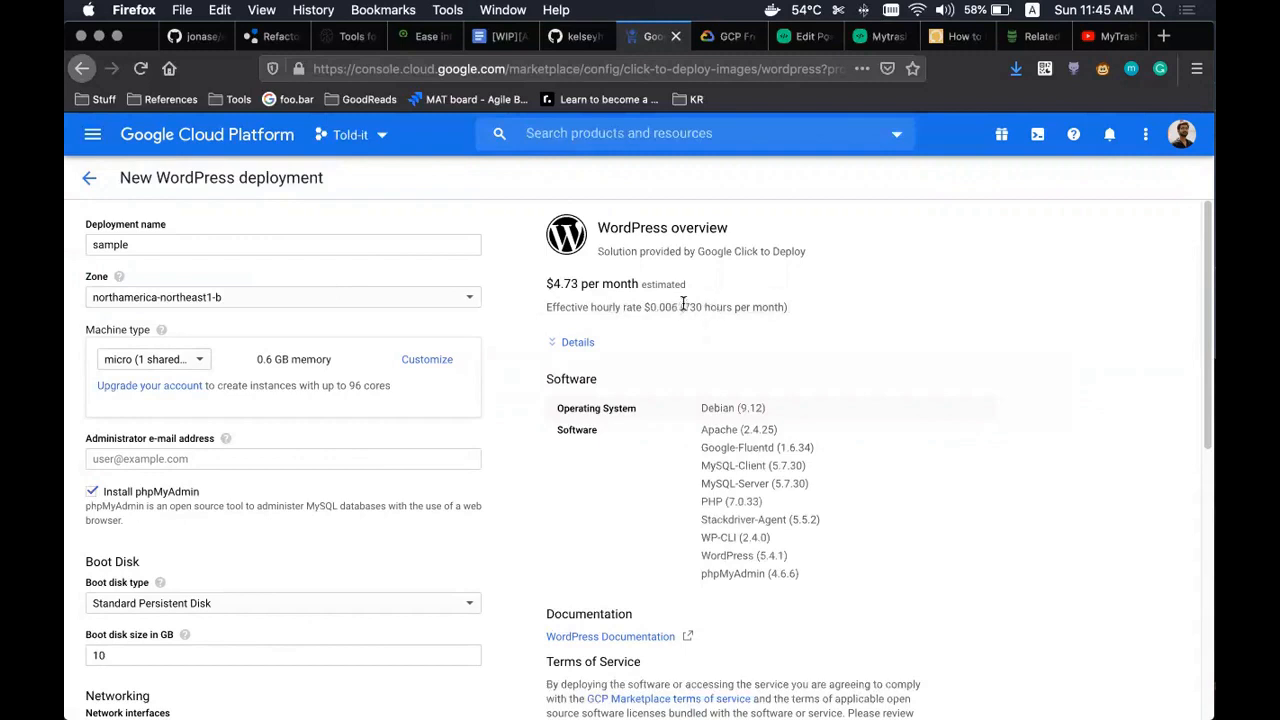
{"action": "left_click_drag", "start_coordinate": [681, 307], "coordinate": [790, 308]}
{"action": "scroll", "coordinate": [300, 400], "scroll_direction": "down", "scroll_amount": 3}
- Enter the administrator's e-mail address in the deployment form
{"action": "left_click", "coordinate": [283, 323]}
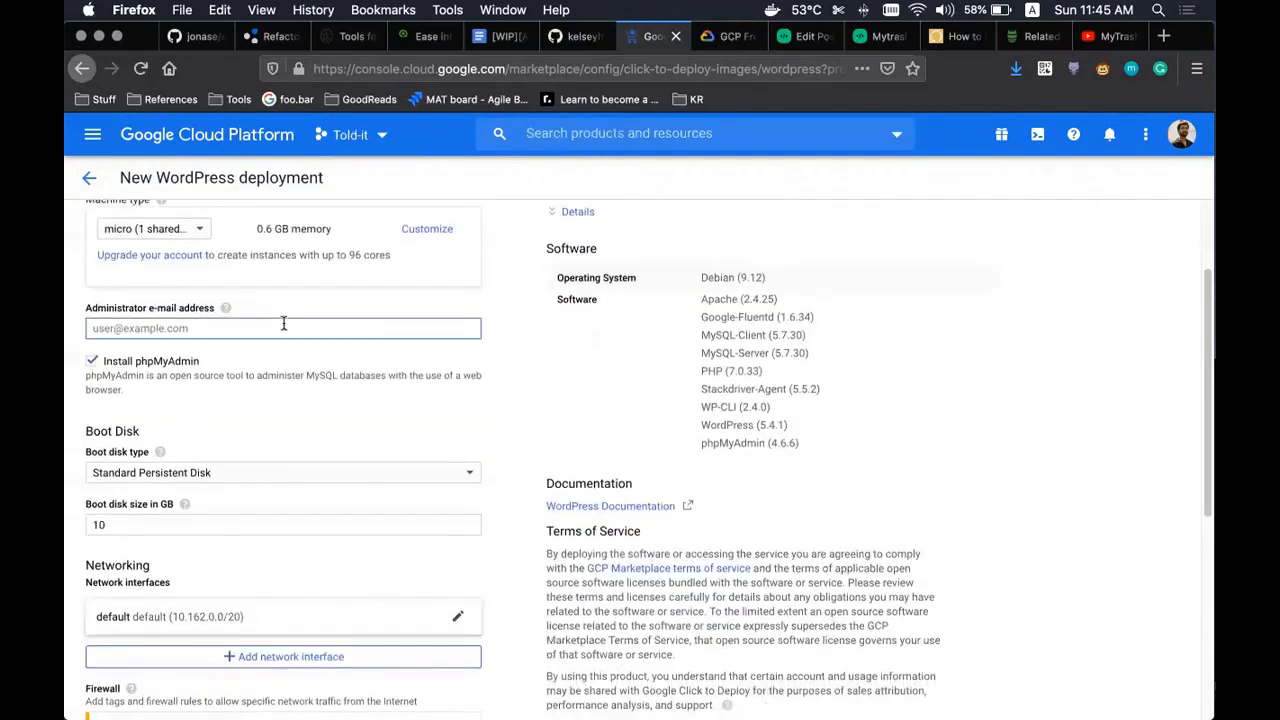
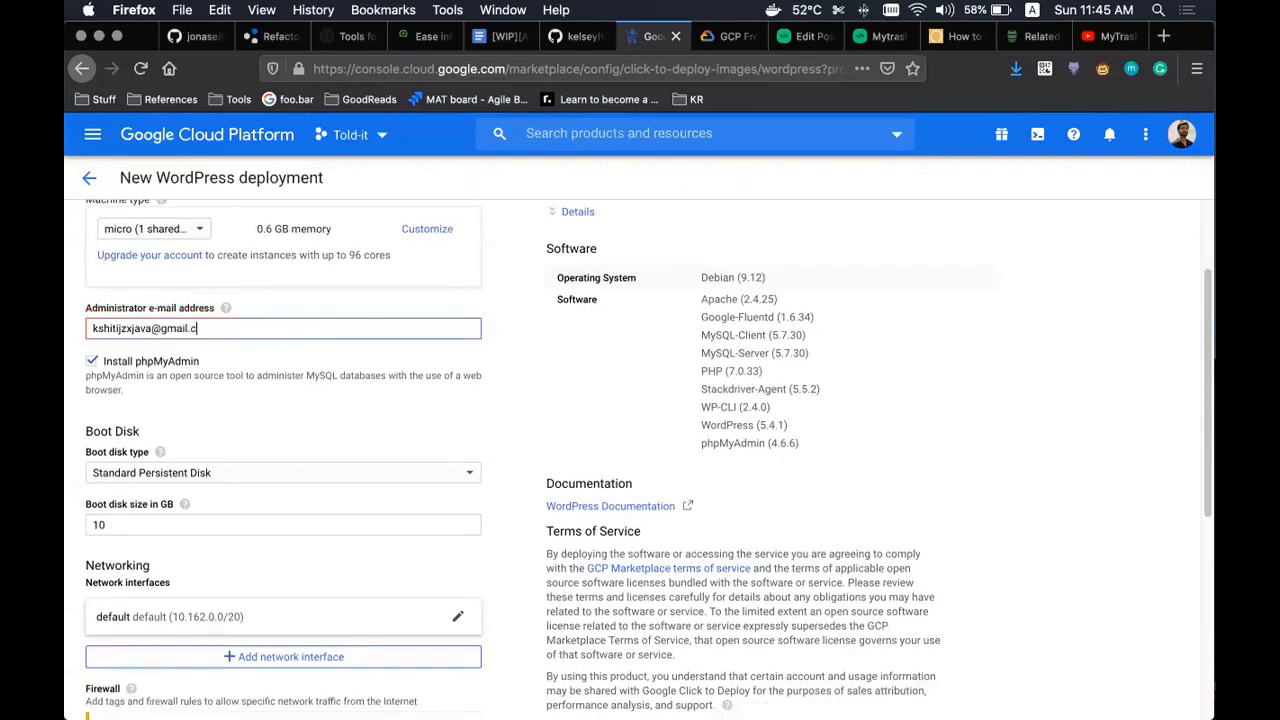
{"action": "left_click", "coordinate": [506, 336]}
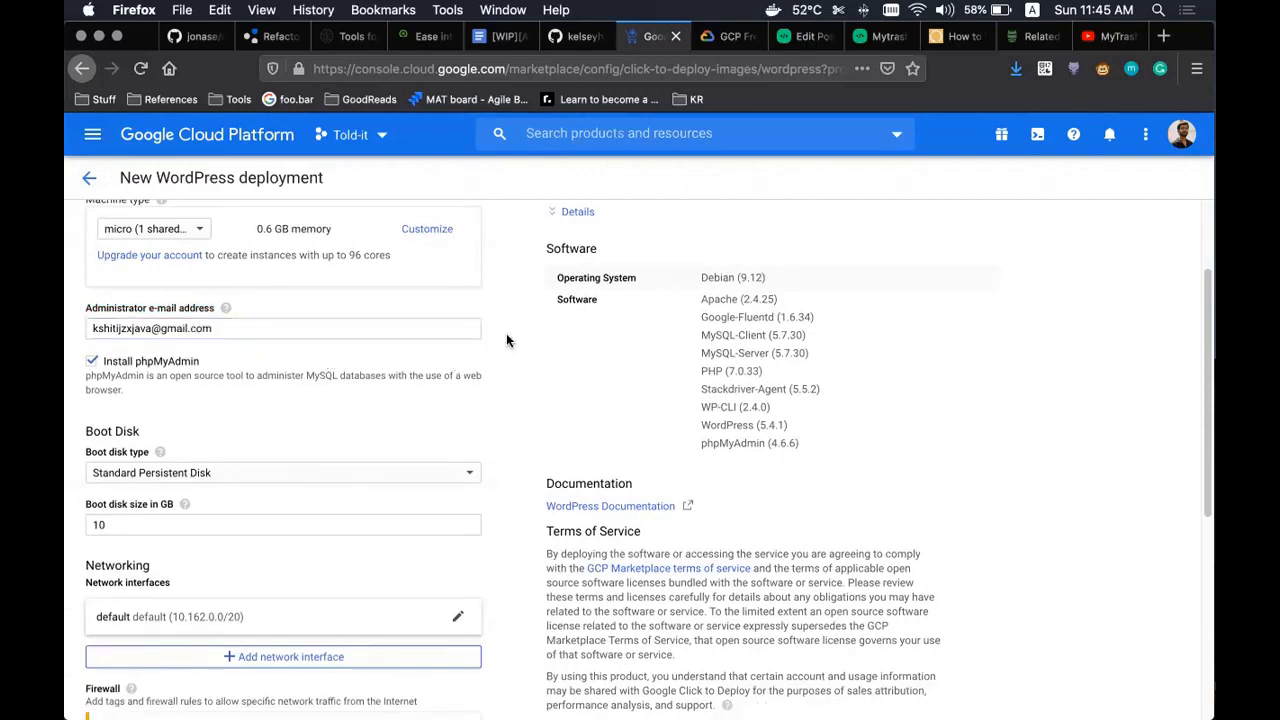
{"action": "scroll", "coordinate": [268, 363], "scroll_direction": "down", "scroll_amount": 3}
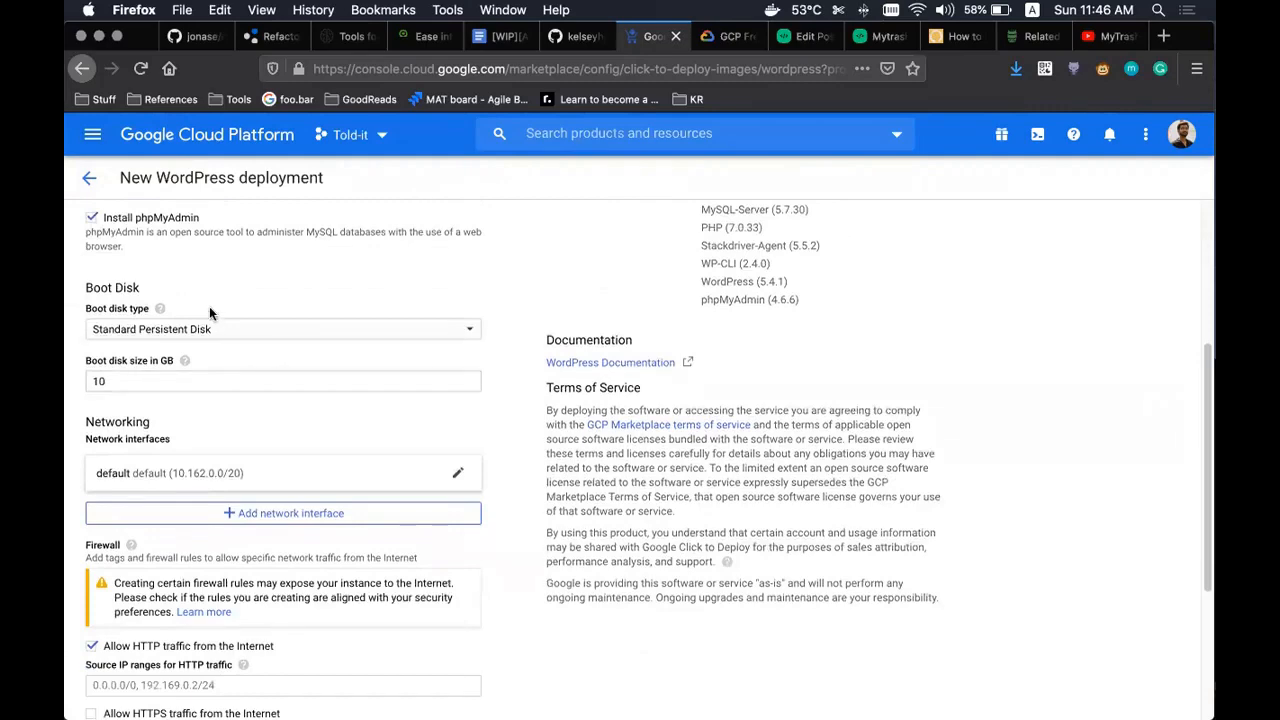
{"action": "scroll", "coordinate": [215, 315], "scroll_direction": "up", "scroll_amount": 3}
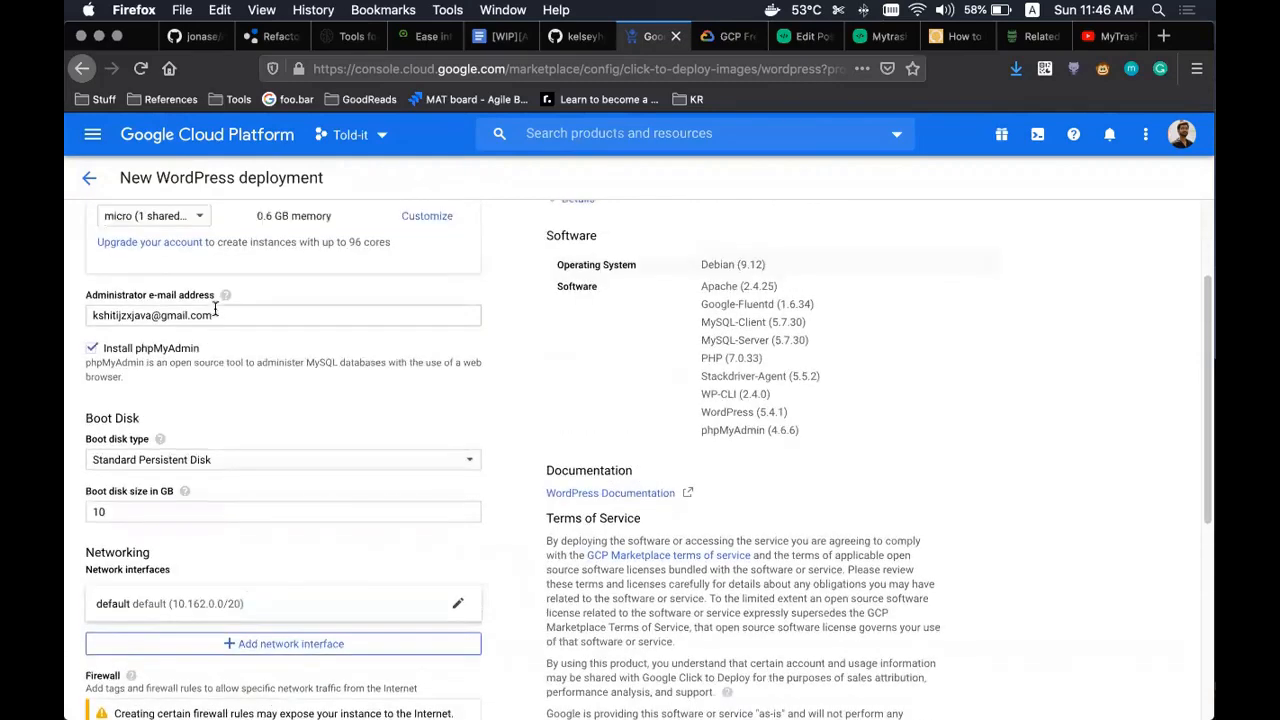
- Skip installing phpMyAdmin and deploy the sample WordPress deployment
{"action": "left_click", "coordinate": [425, 361]}
{"action": "scroll", "coordinate": [245, 425], "scroll_direction": "down", "scroll_amount": 3}
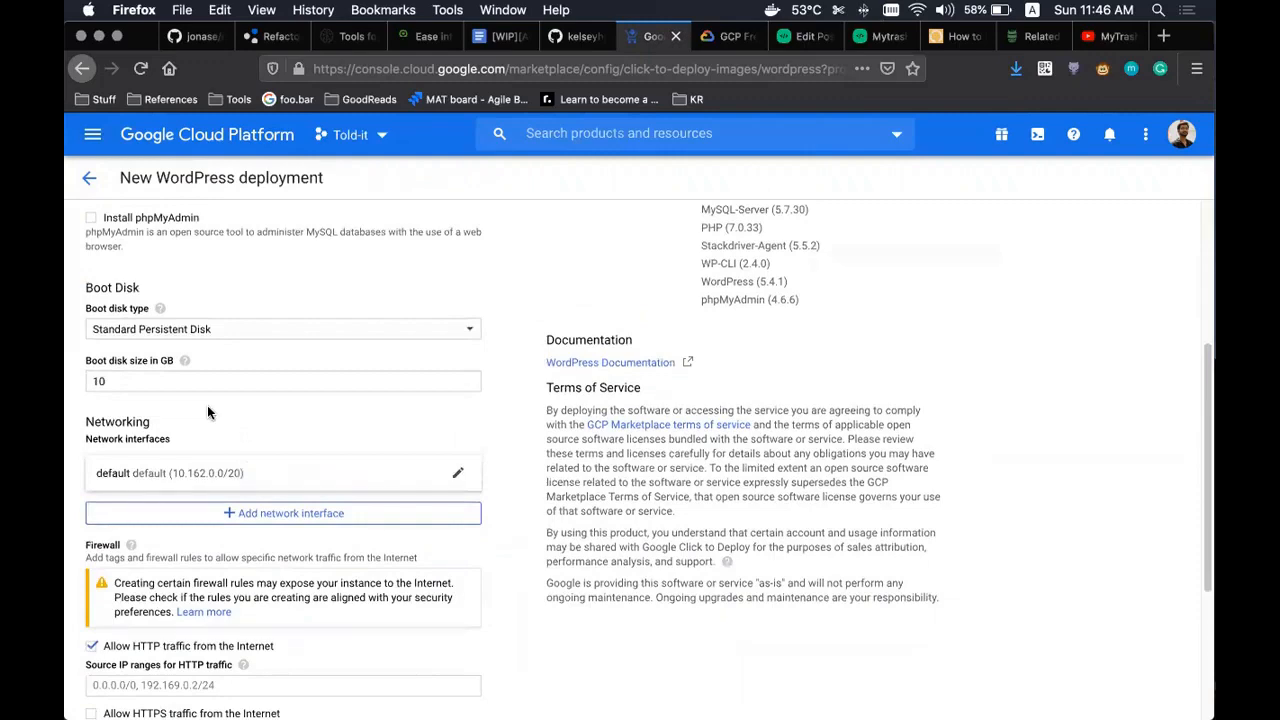
{"action": "scroll", "coordinate": [207, 405], "scroll_direction": "down", "scroll_amount": 1}
{"action": "scroll", "coordinate": [150, 380], "scroll_direction": "down", "scroll_amount": 5}
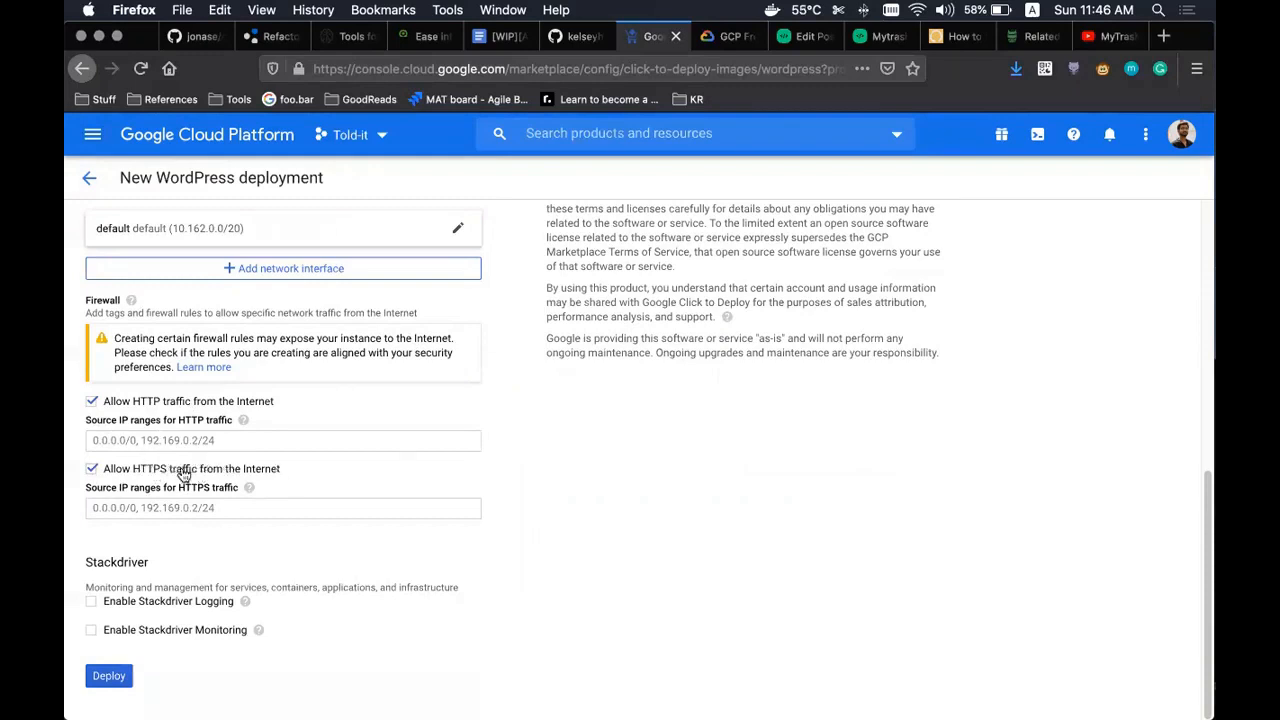
{"action": "left_click", "coordinate": [113, 677]}
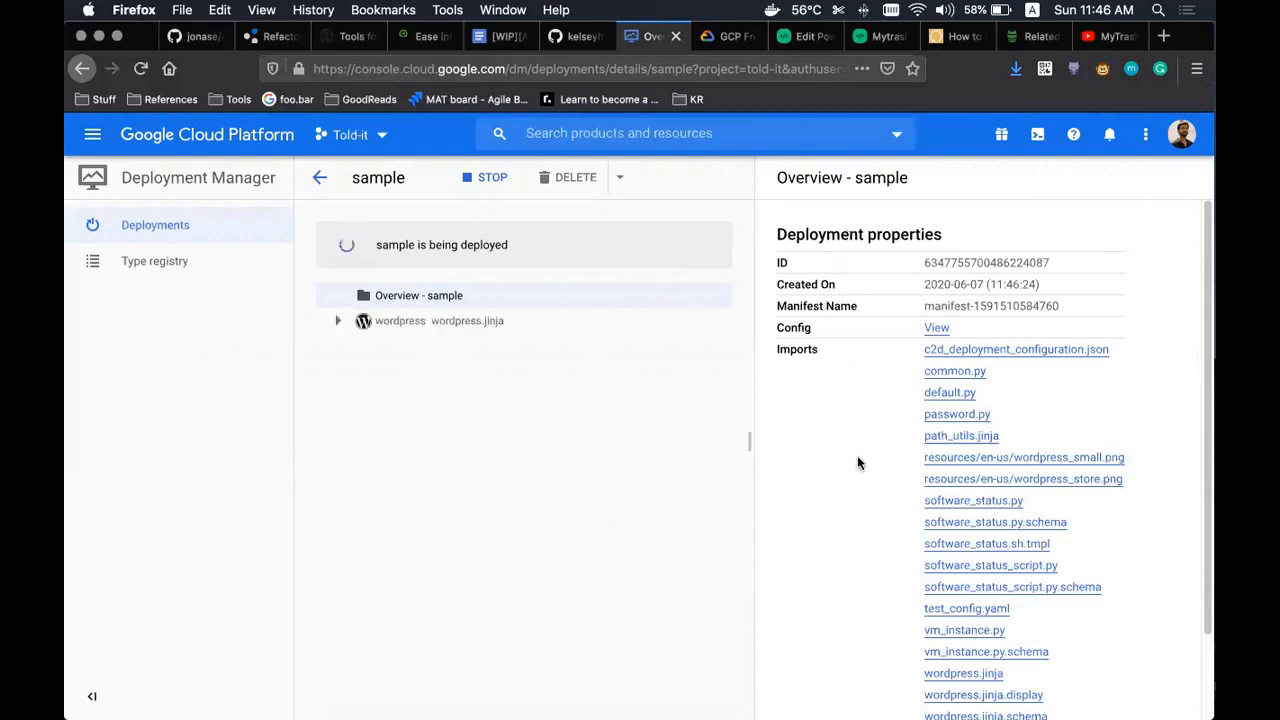
- Open the wordpress deployment details, copy the admin user's e-mail, and wait for completion
{"action": "left_click", "coordinate": [340, 324]}
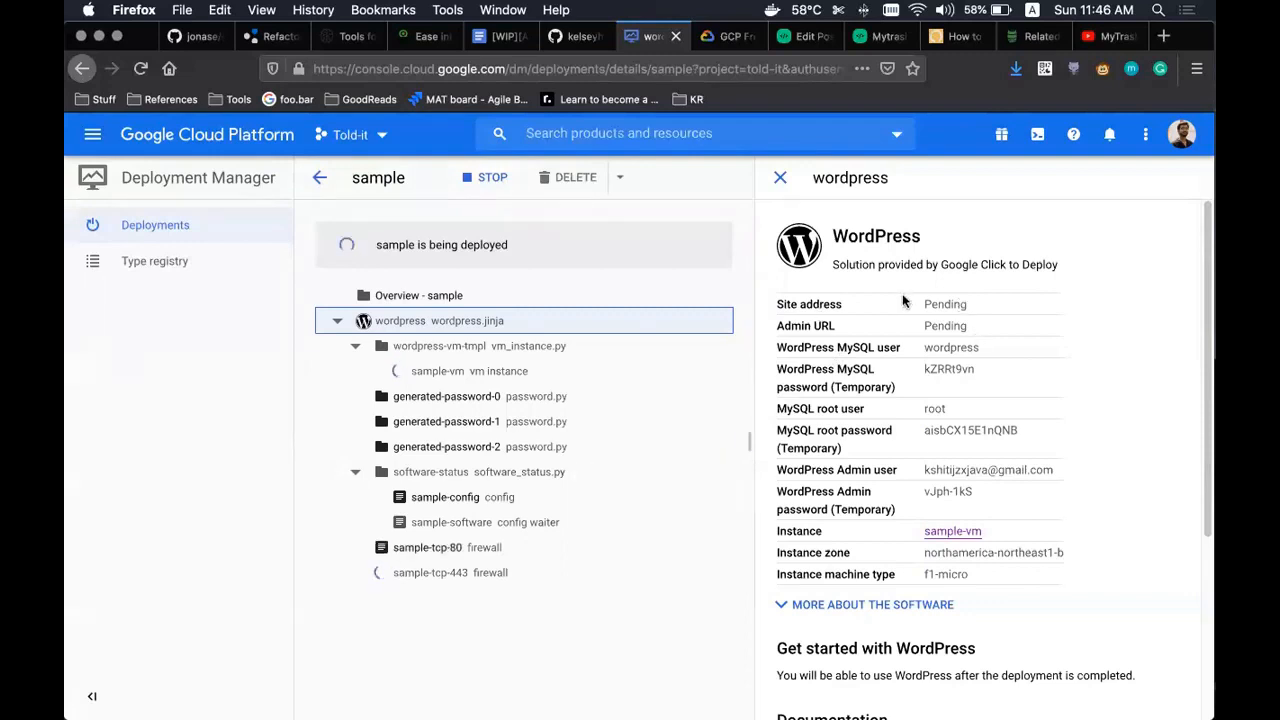
{"action": "triple_click", "coordinate": [962, 467]}
{"action": "right_click", "coordinate": [980, 467]}
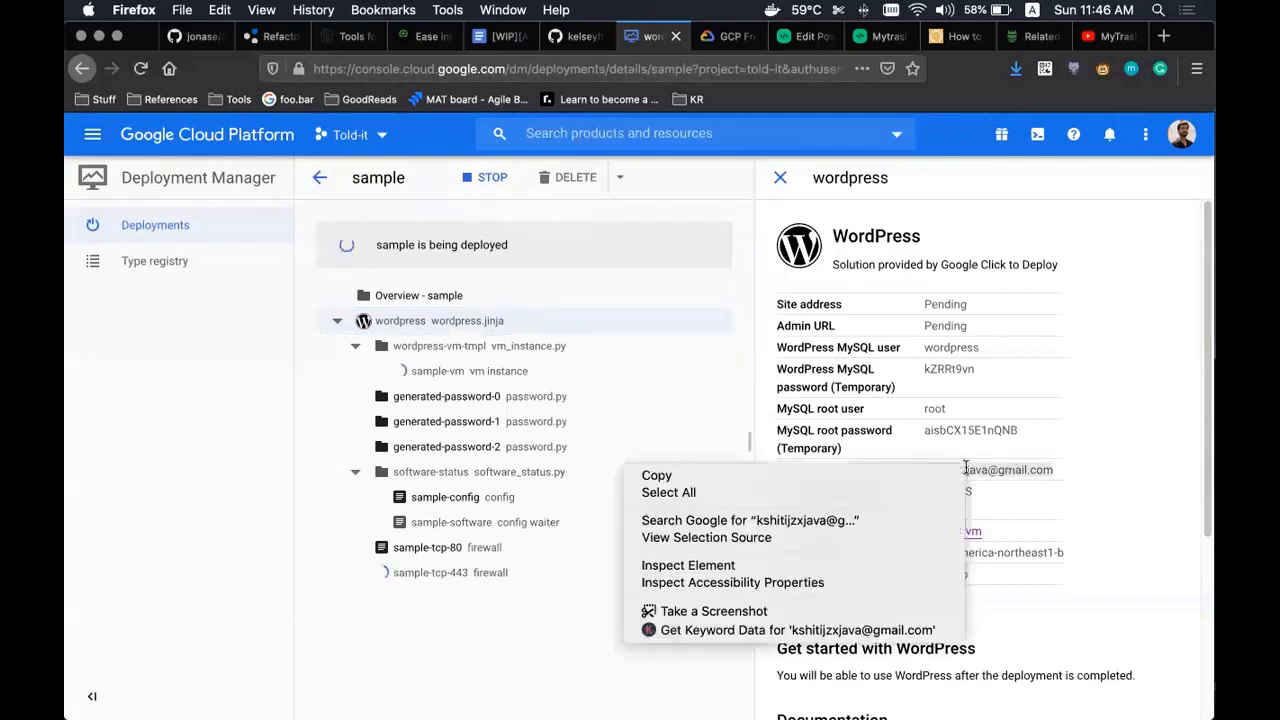
{"action": "left_click", "coordinate": [927, 474]}
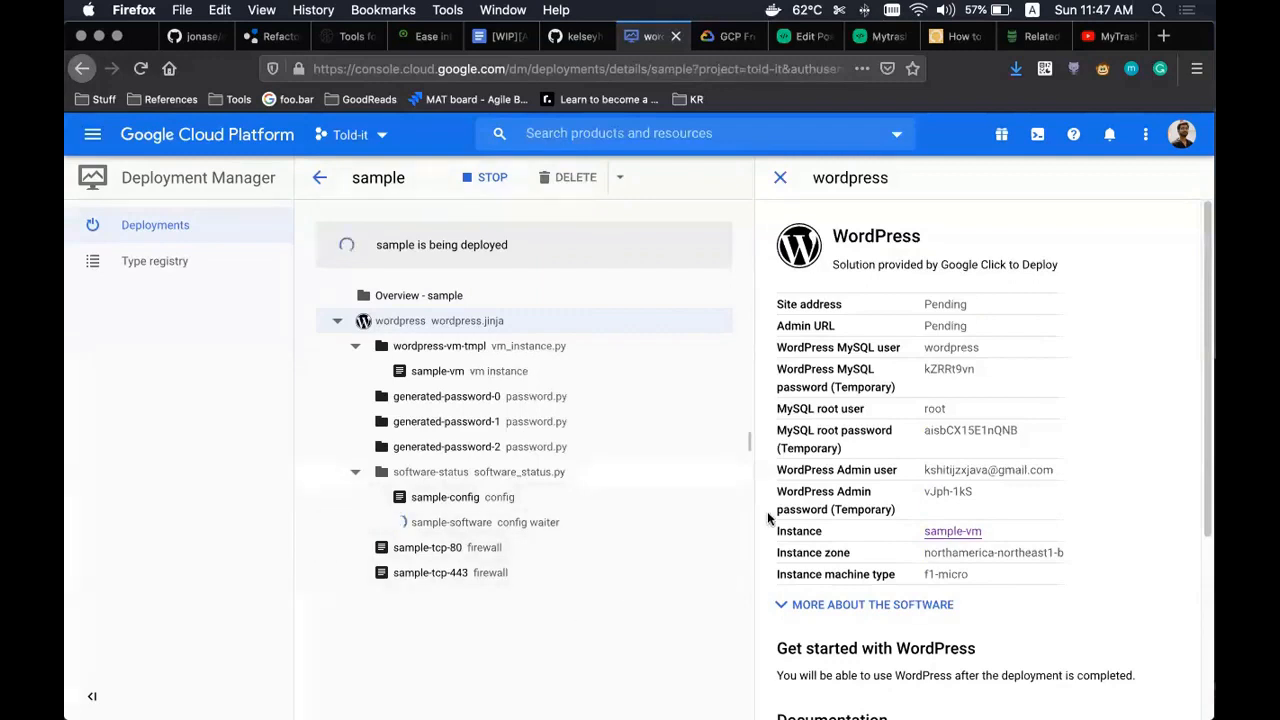
{"action": "scroll", "coordinate": [784, 507], "scroll_direction": "down", "scroll_amount": 3}
{"action": "scroll", "coordinate": [778, 518], "scroll_direction": "up", "scroll_amount": 3}
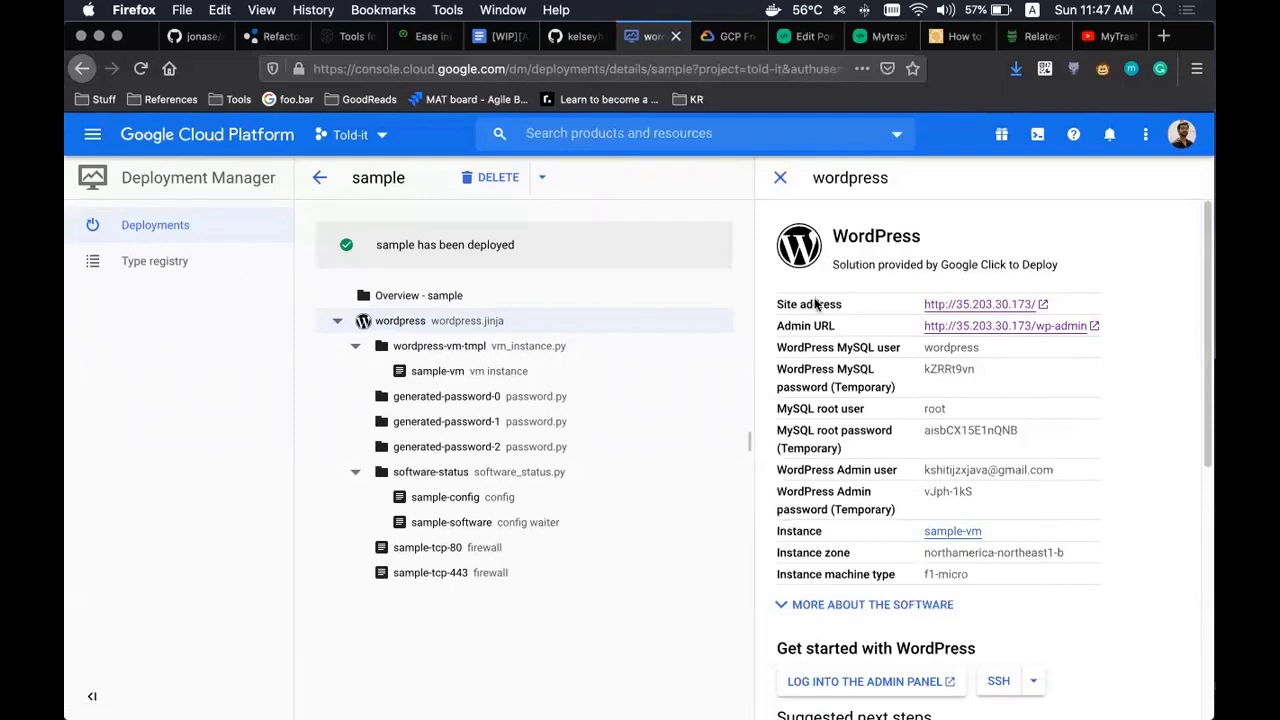
- View the new WordPress site at 35.203.30.173 in a new tab
{"action": "left_click", "coordinate": [986, 304], "text": "super"}
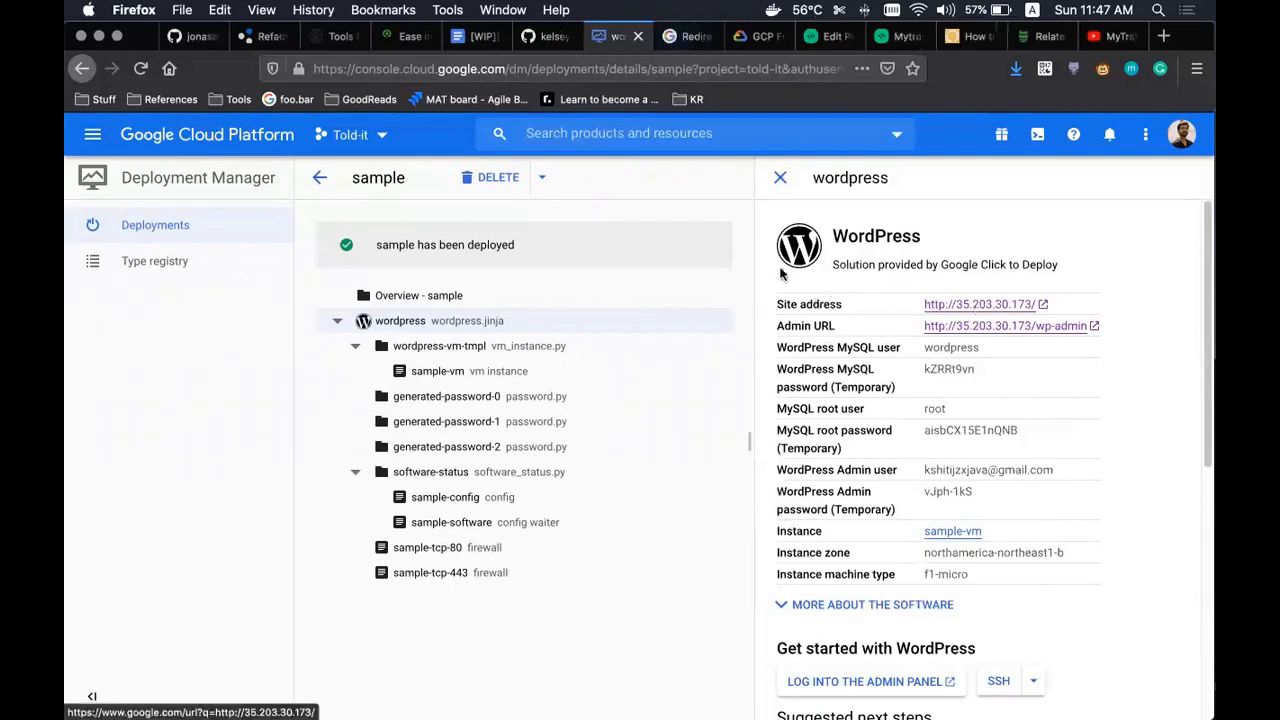
{"action": "left_click", "coordinate": [685, 40]}
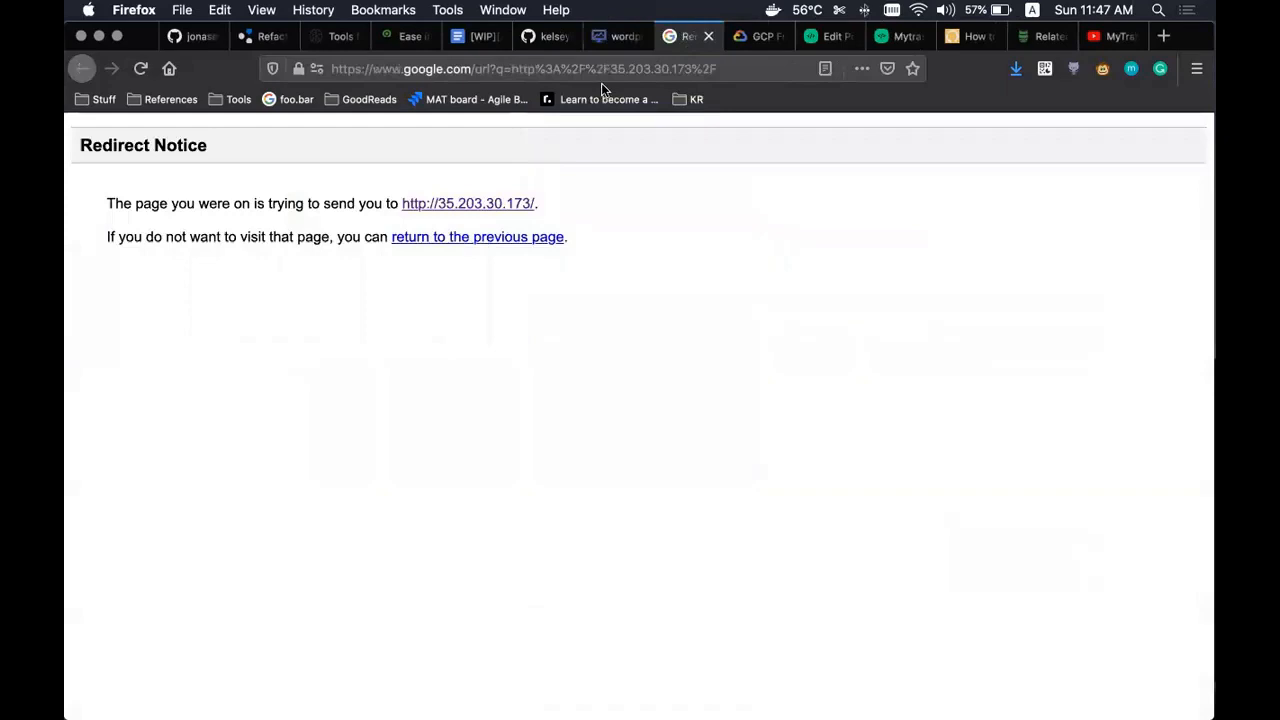
{"action": "left_click", "coordinate": [497, 204]}
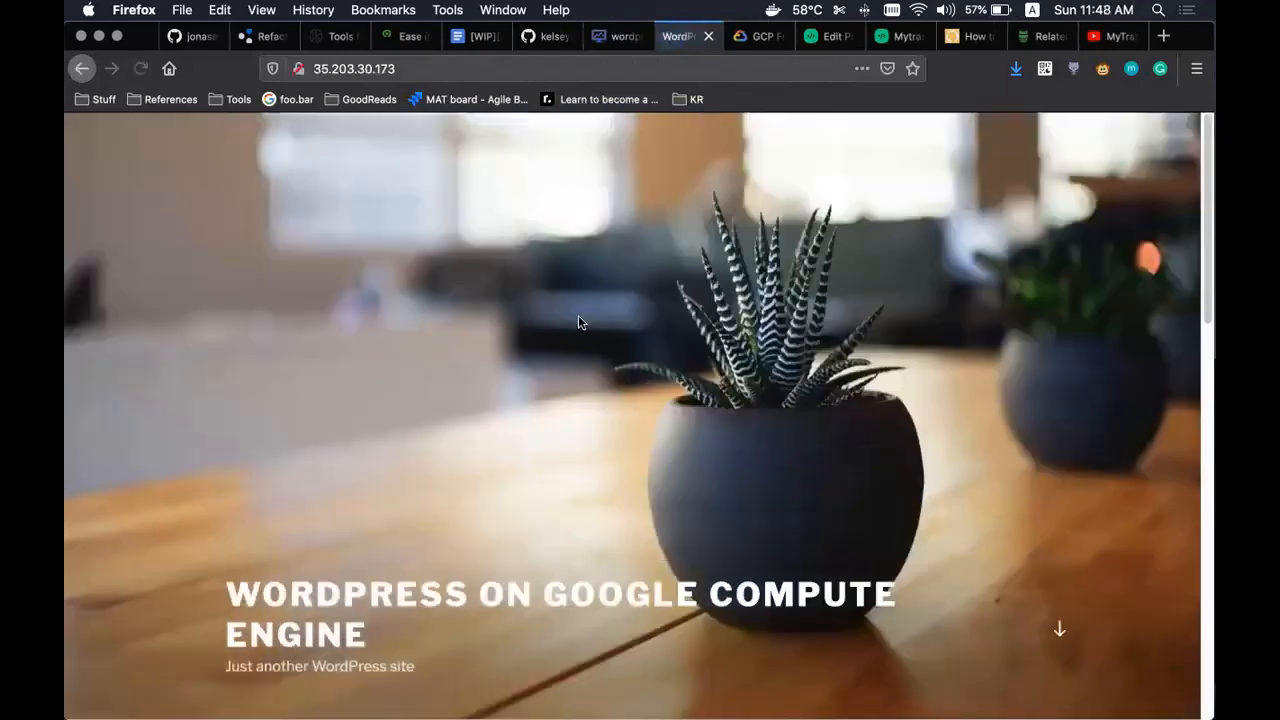
{"action": "scroll", "coordinate": [576, 318], "scroll_direction": "down", "scroll_amount": 15}
{"action": "scroll", "coordinate": [574, 320], "scroll_direction": "up", "scroll_amount": 20}
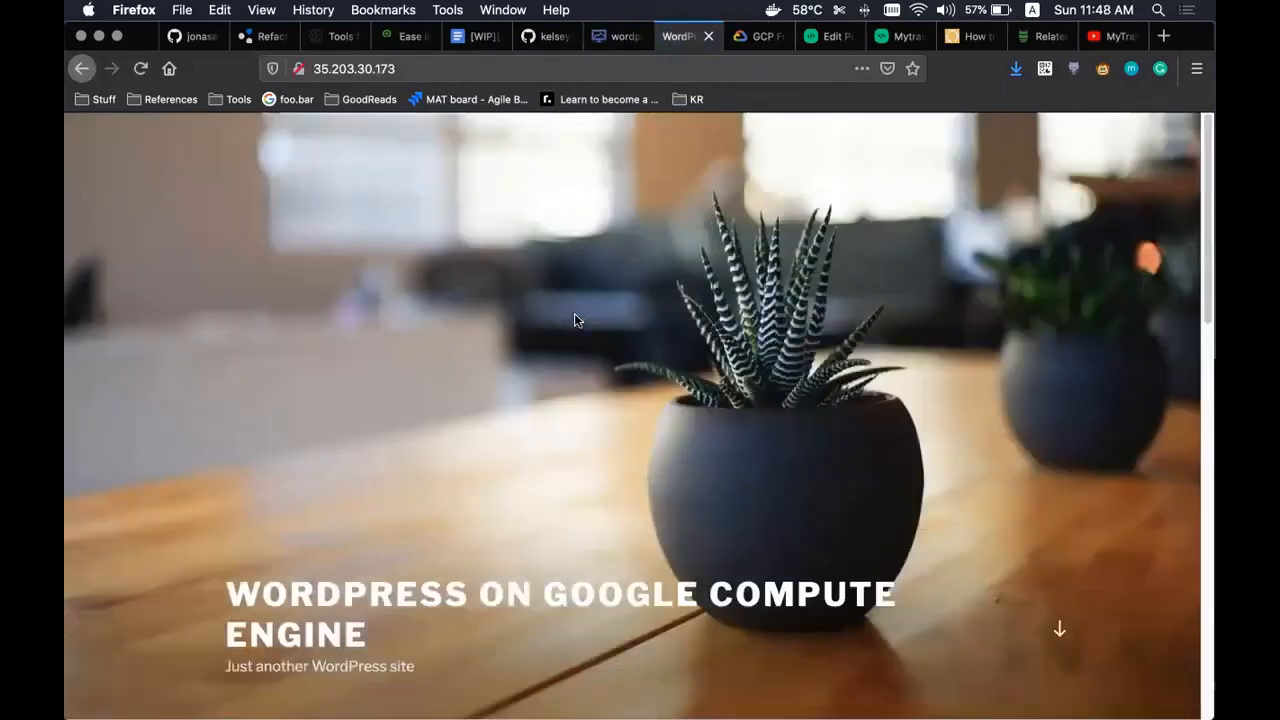
- Follow the deployment's Admin URL through to the /wp-admin page
{"action": "left_click", "coordinate": [614, 38]}
{"action": "left_click", "coordinate": [972, 328]}
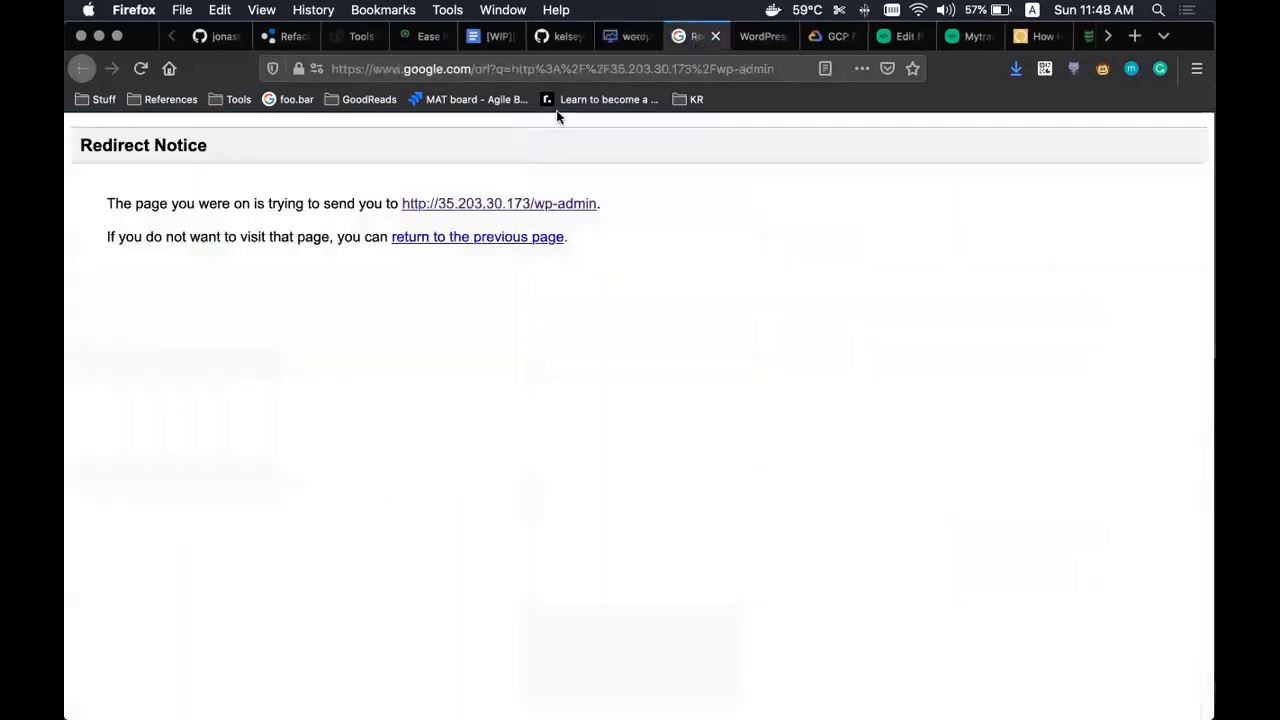
{"action": "left_click", "coordinate": [478, 205]}
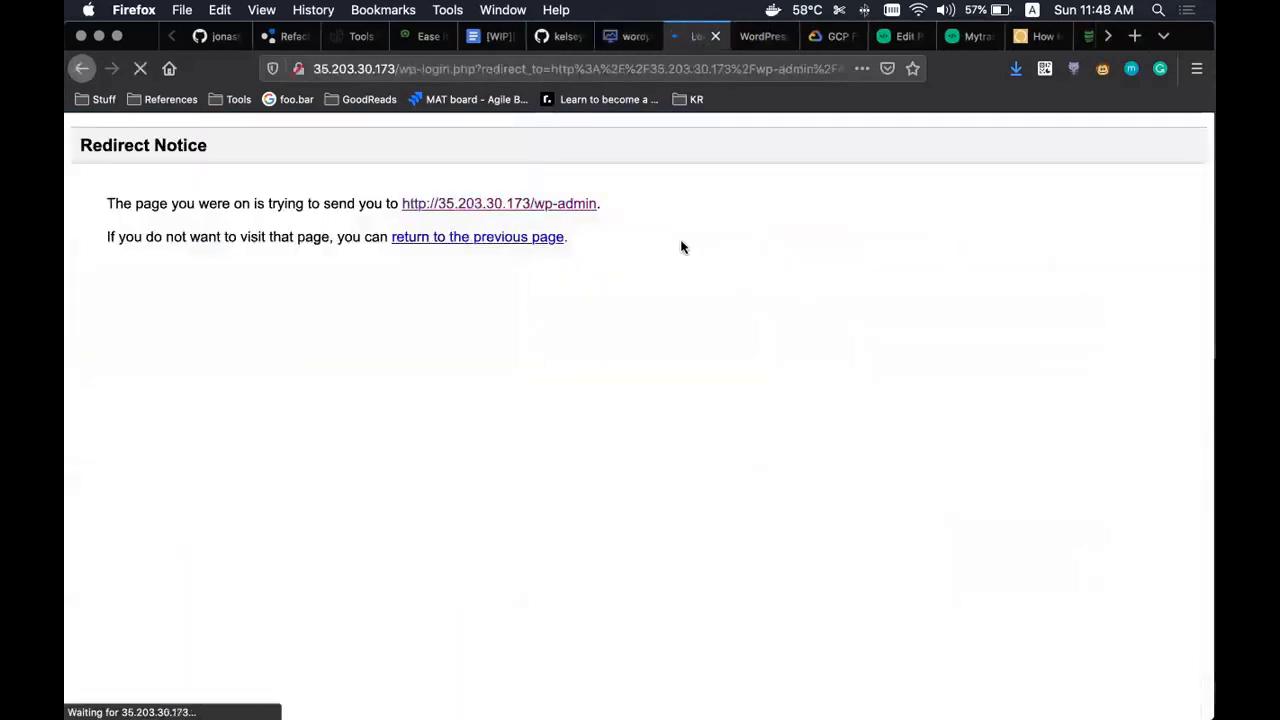
- Enter the admin's e-mail address as the WordPress username
{"action": "key", "text": "super+v"}
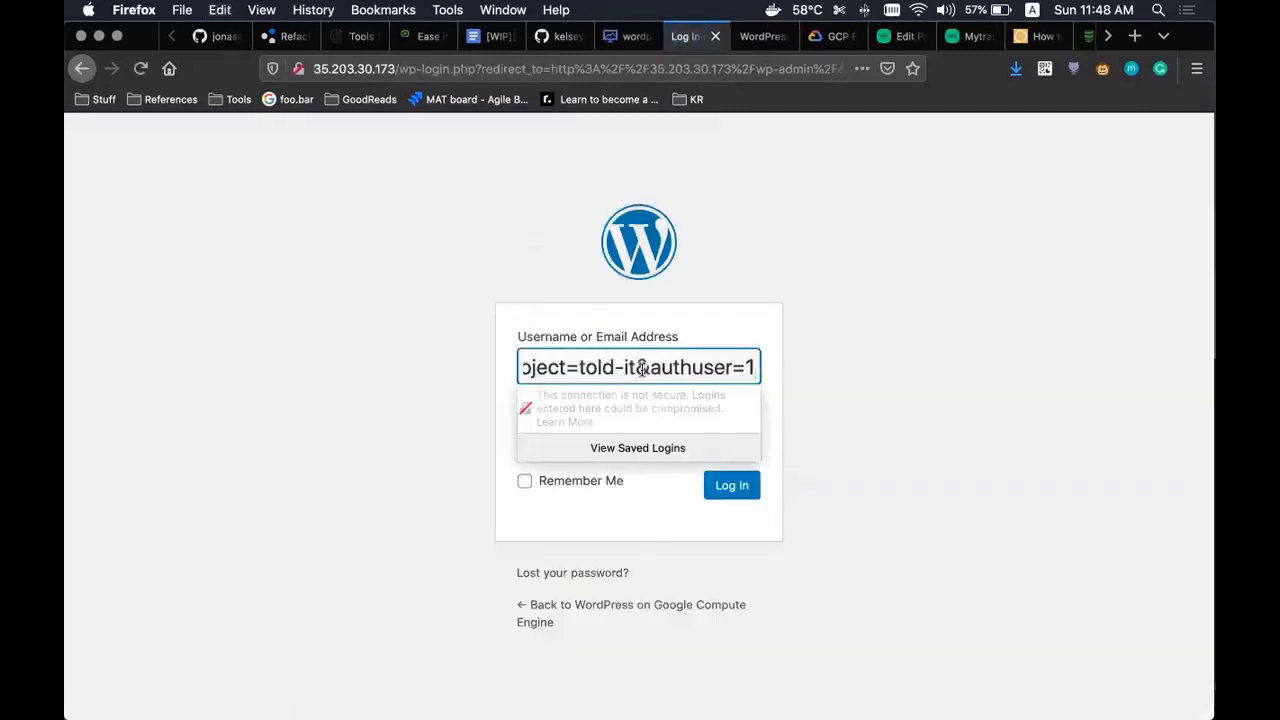
{"action": "key", "text": "super+z"}
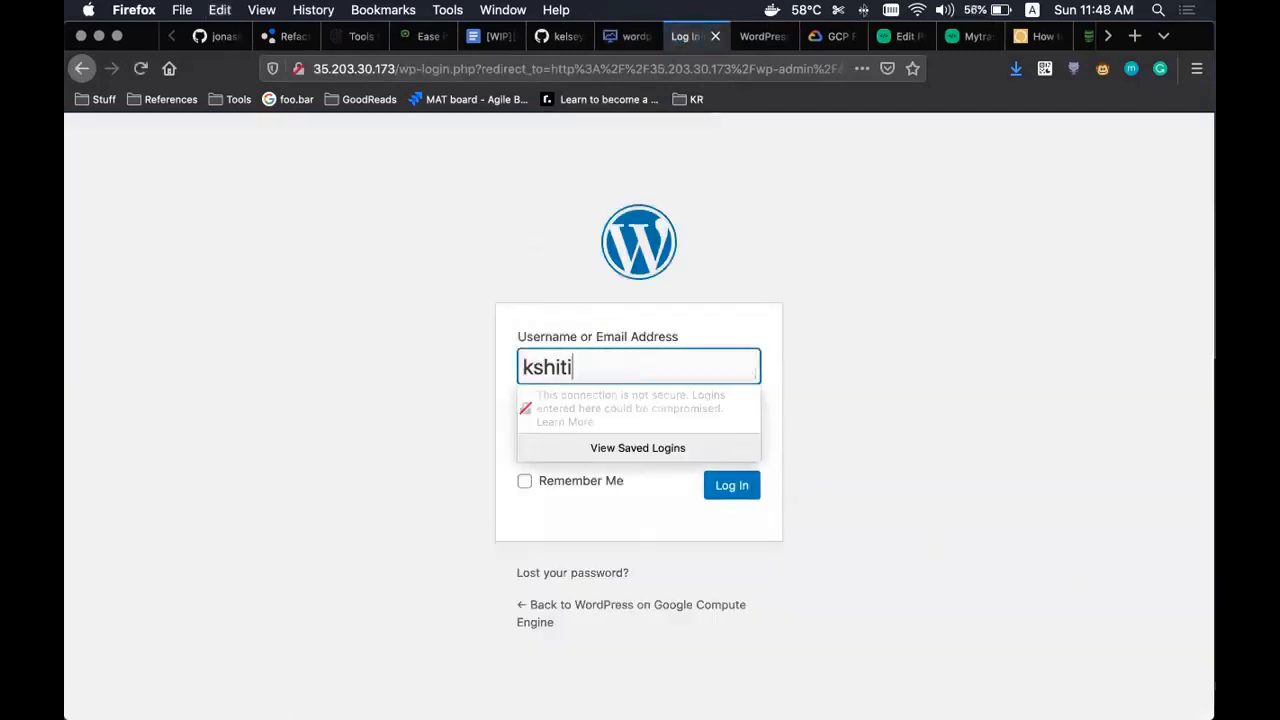
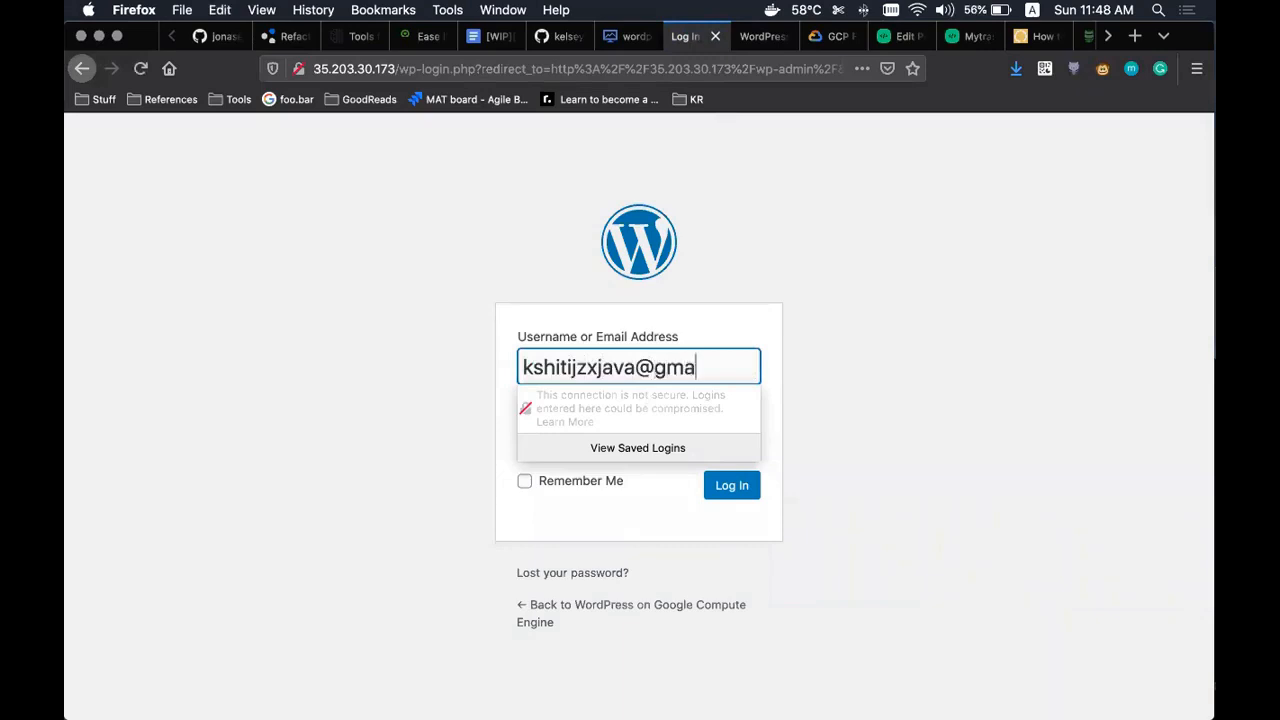
{"action": "key", "text": "Tab"}
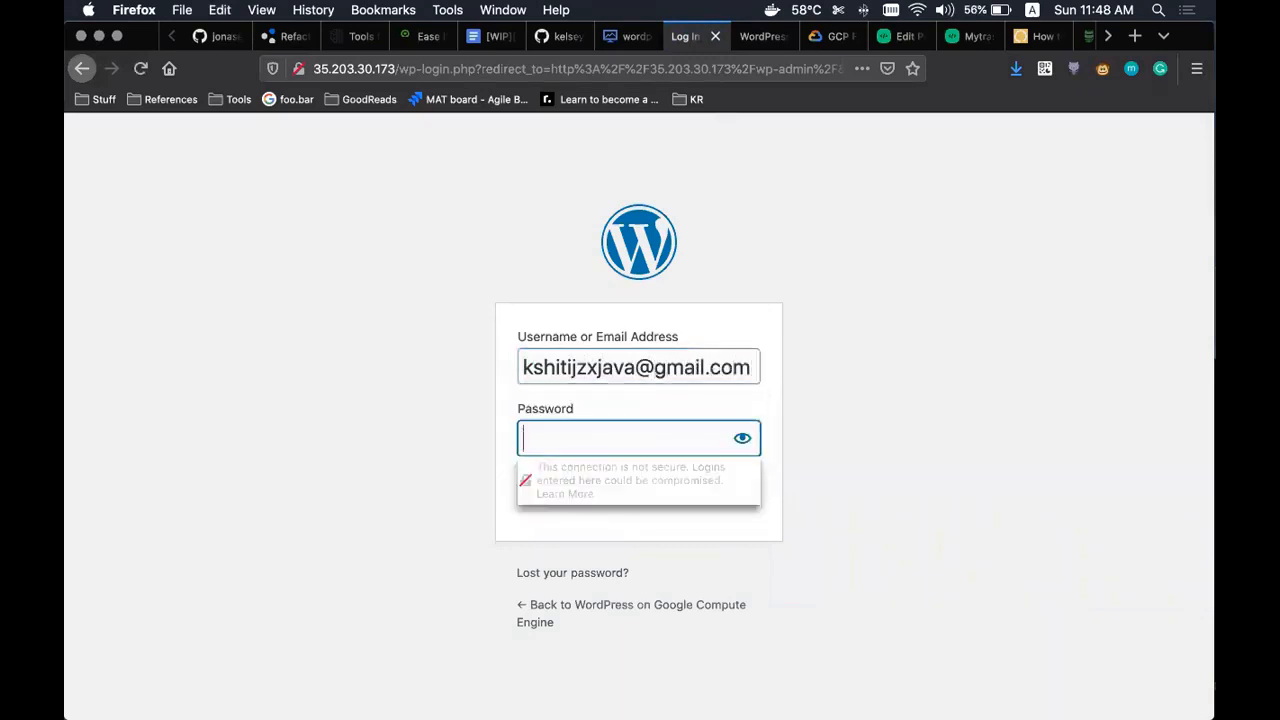
- Log in with the temporary password from the deployment details, with Remember Me checked
{"action": "left_click", "coordinate": [628, 36]}
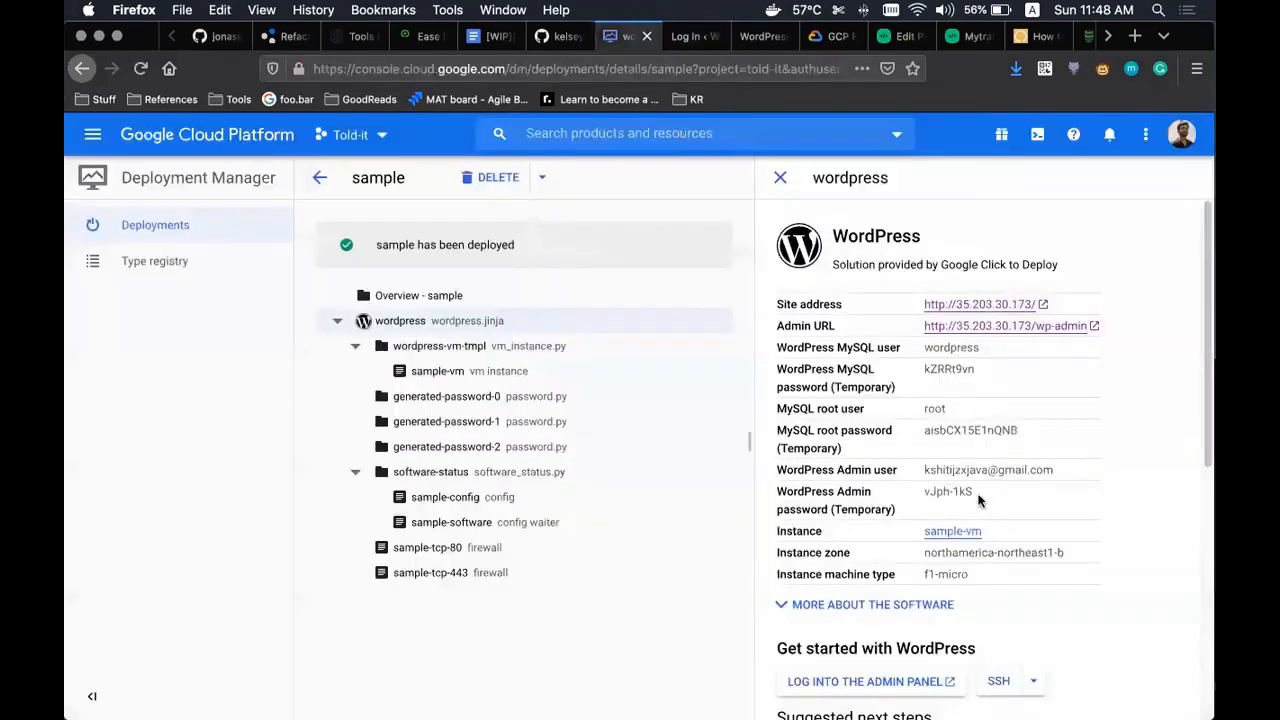
{"action": "double_click", "coordinate": [931, 490]}
{"action": "key", "text": "super+c"}
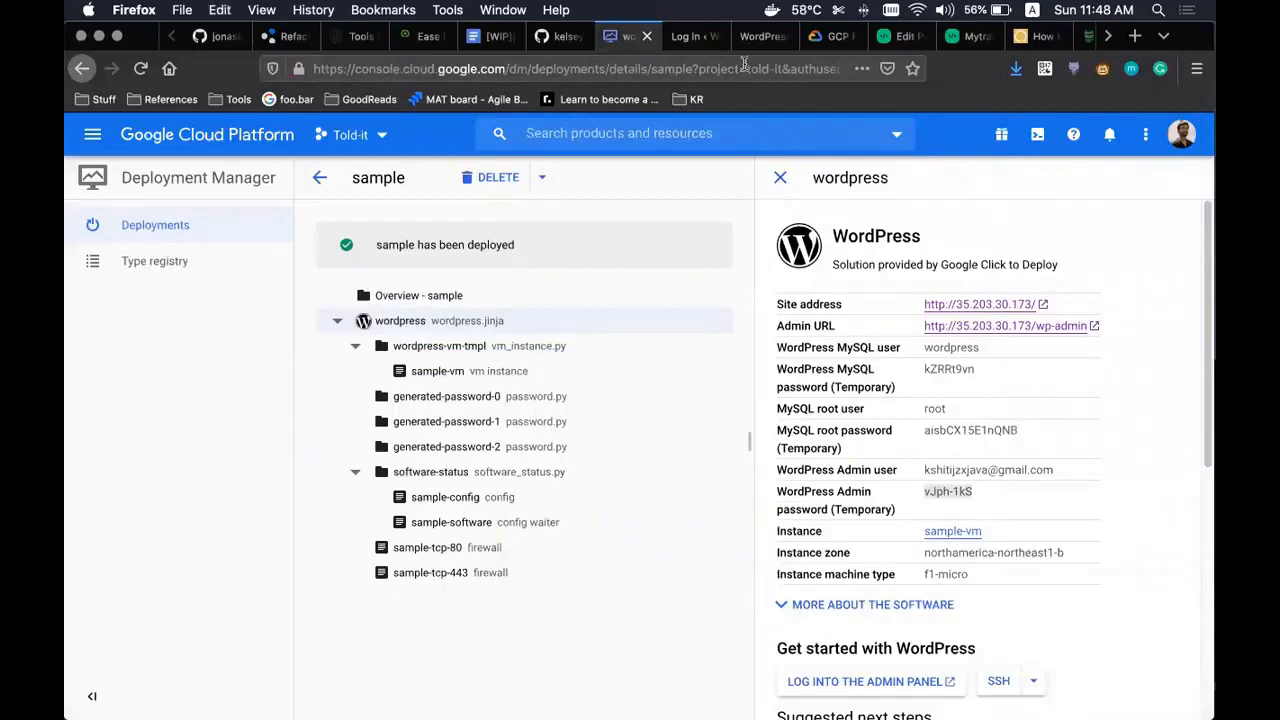
{"action": "left_click", "coordinate": [685, 36]}
{"action": "key", "text": "super+v"}
{"action": "left_click", "coordinate": [606, 484]}
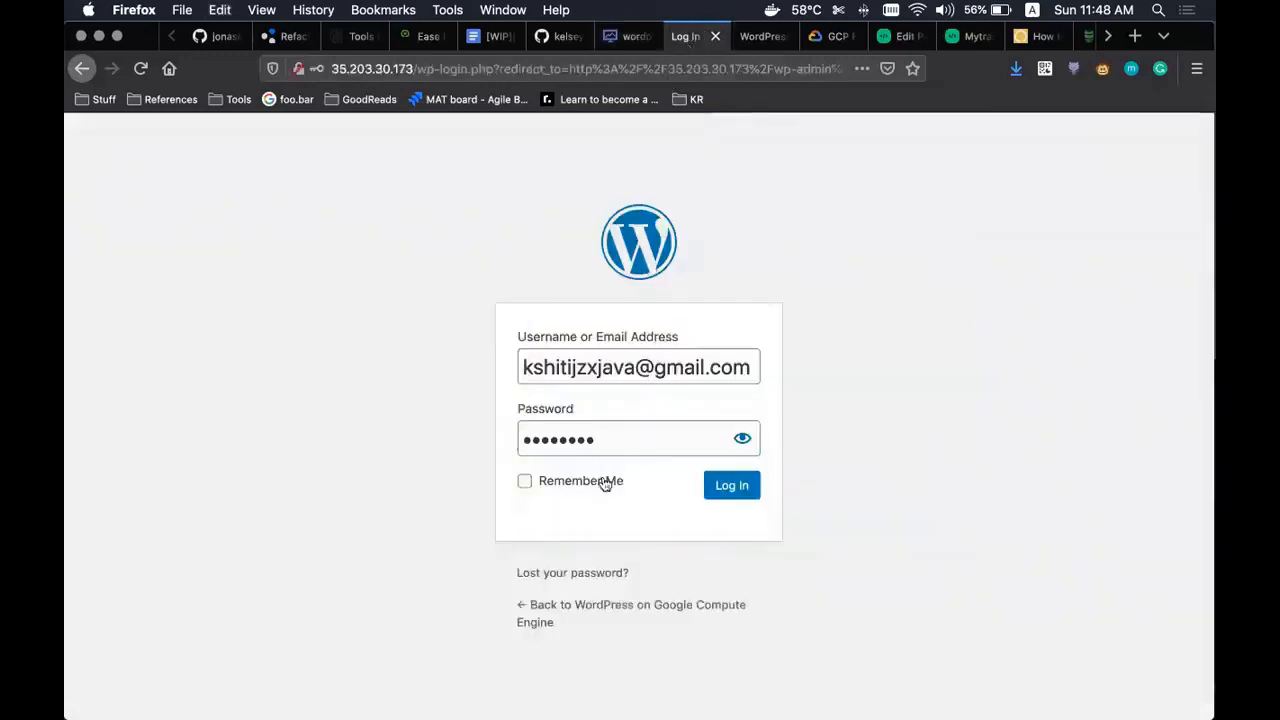
{"action": "left_click", "coordinate": [753, 490]}
{"action": "left_click", "coordinate": [367, 250]}
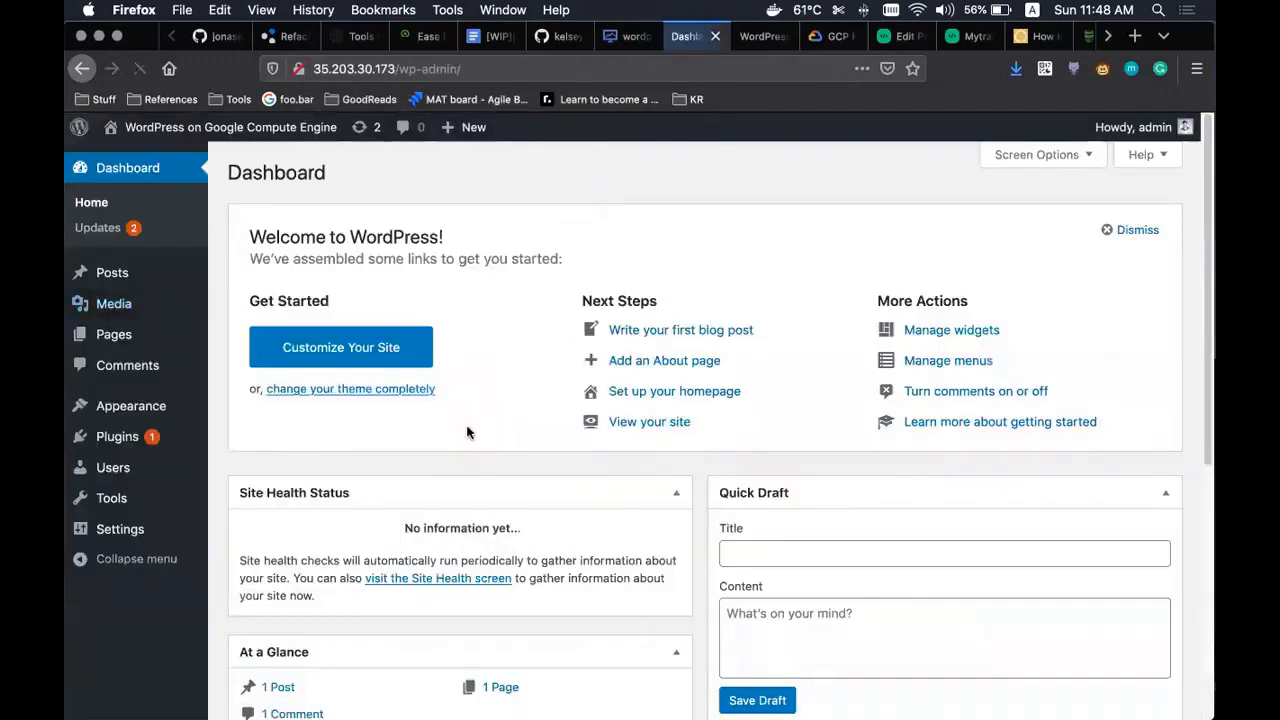
- View the Installed Plugins page listing inactive Akismet Anti-Spam and Hello Dolly after checking the deployment details
{"action": "left_click", "coordinate": [138, 432]}
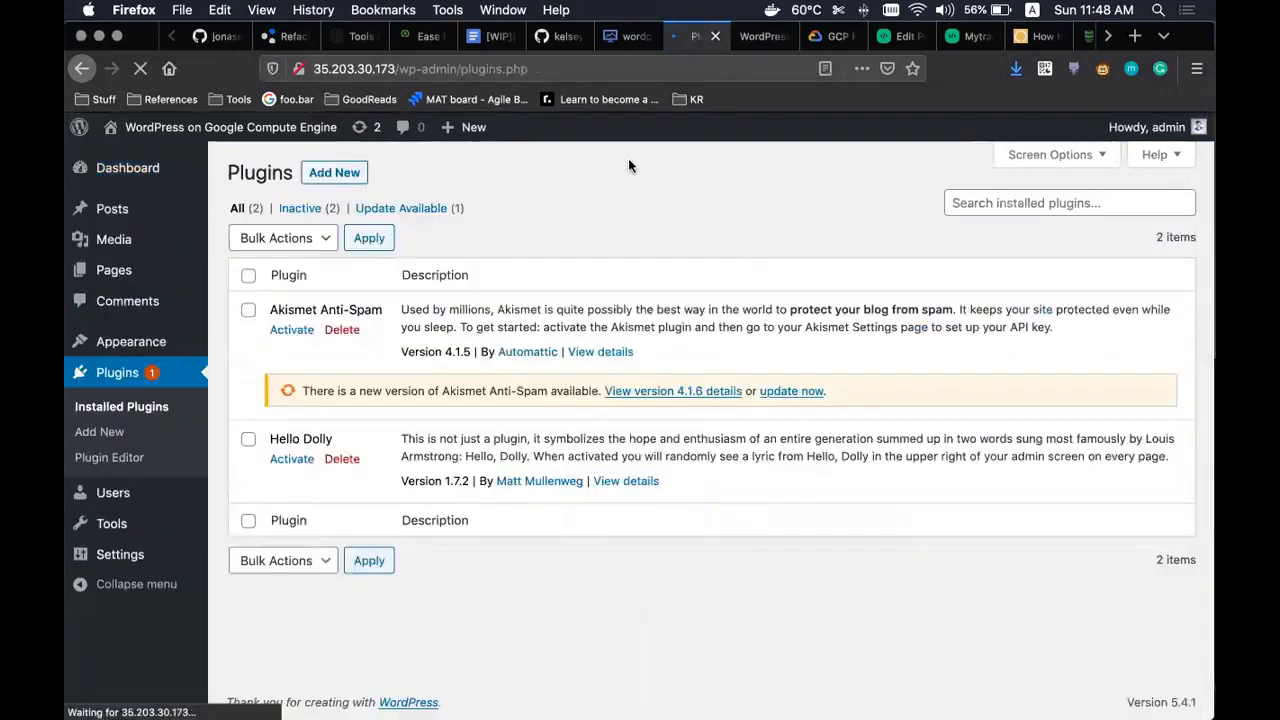
{"action": "left_click", "coordinate": [618, 40]}
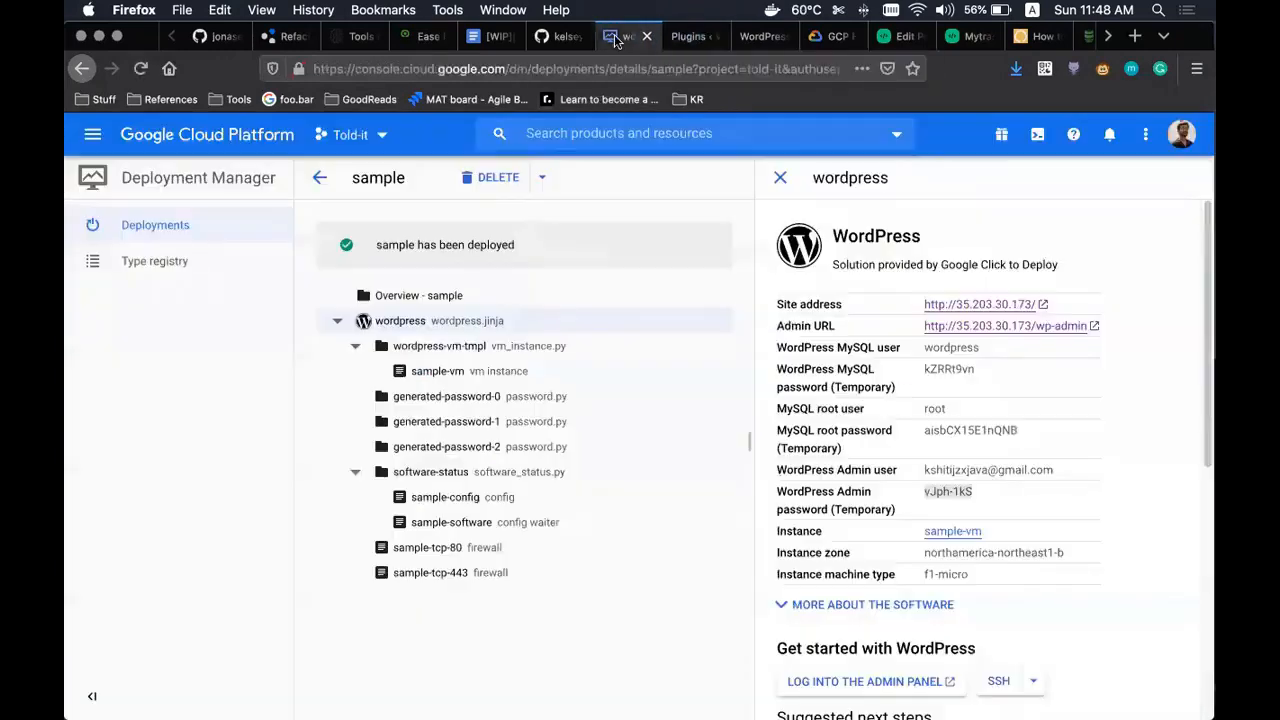
{"action": "scroll", "coordinate": [840, 450], "scroll_direction": "down", "scroll_amount": 2}
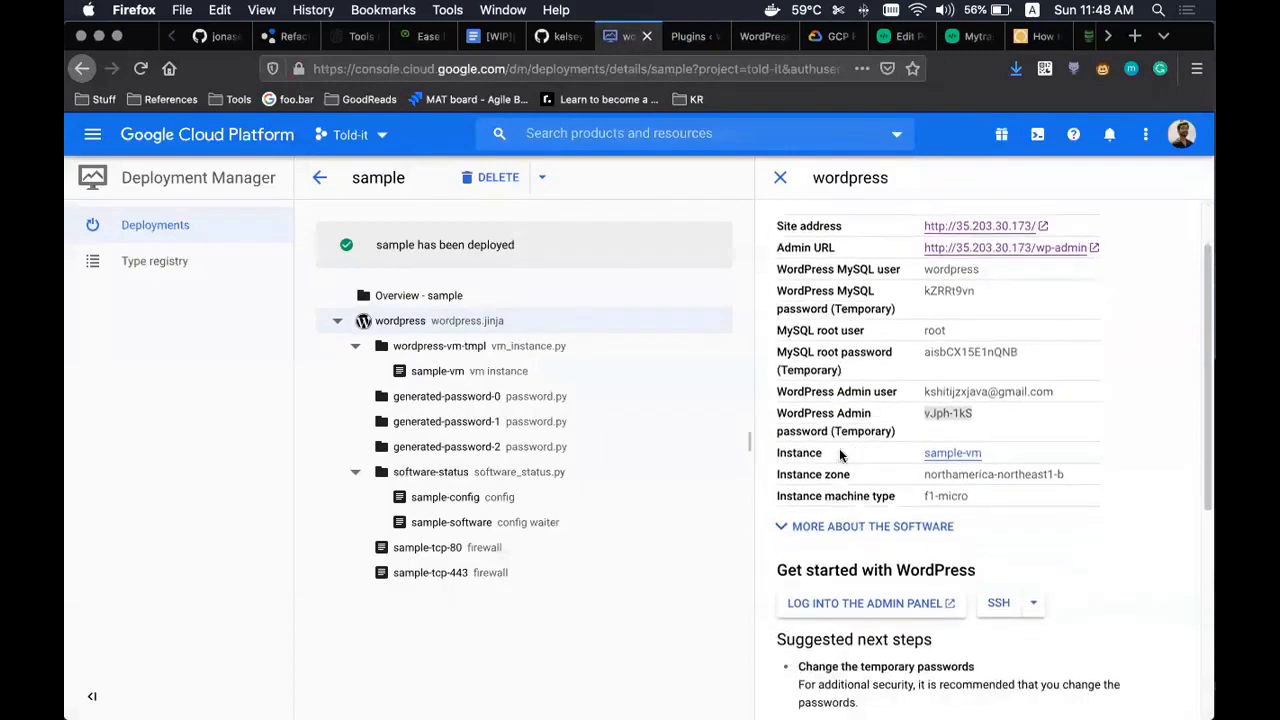
{"action": "scroll", "coordinate": [840, 456], "scroll_direction": "up", "scroll_amount": 2}
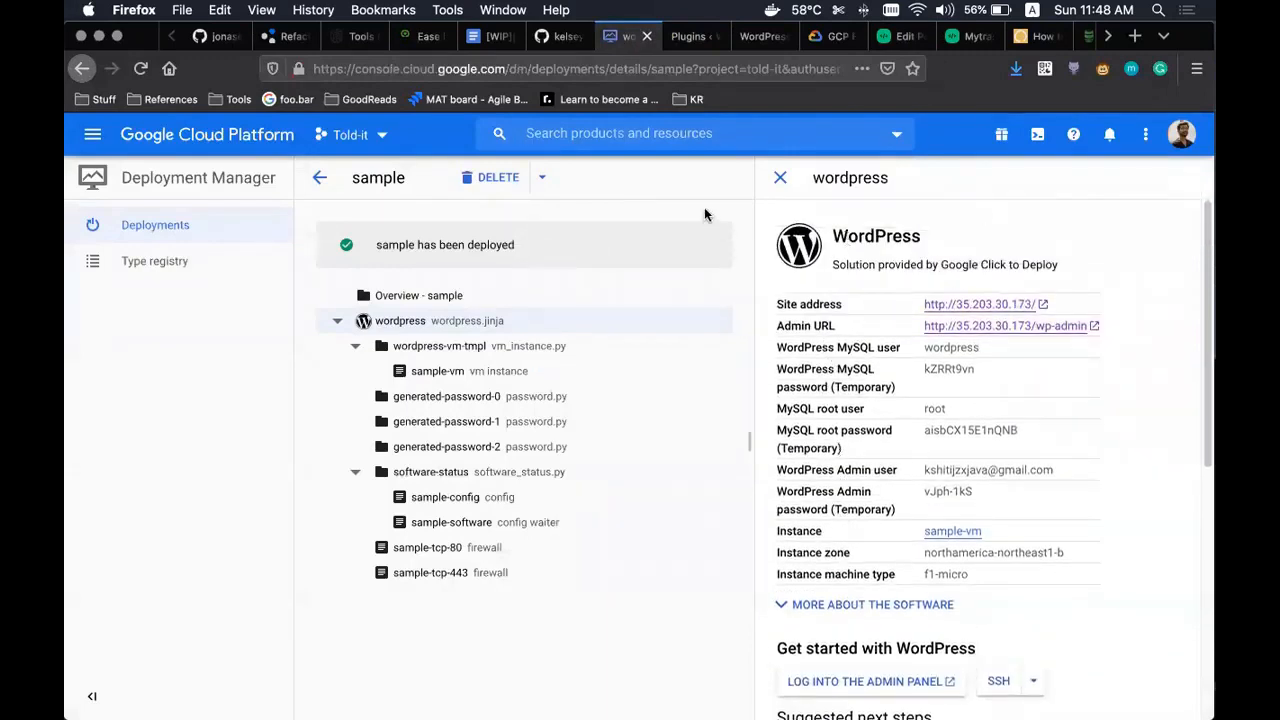
{"action": "left_click", "coordinate": [690, 37]}
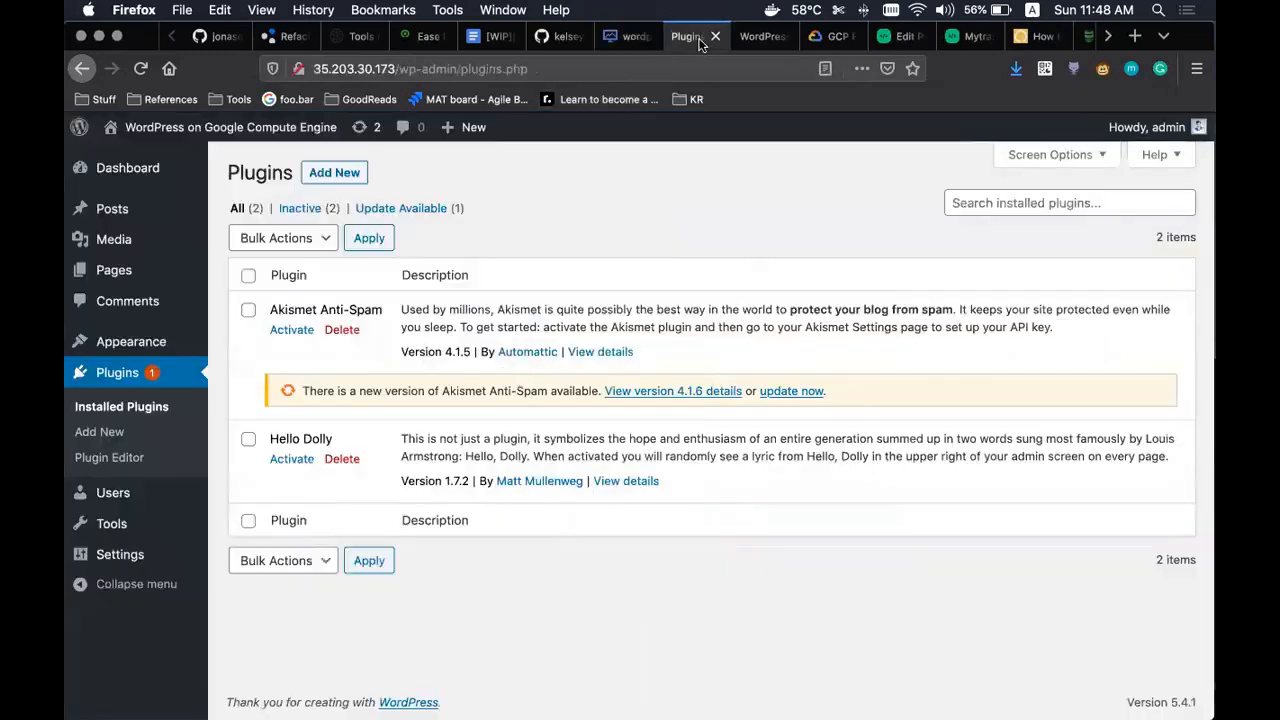